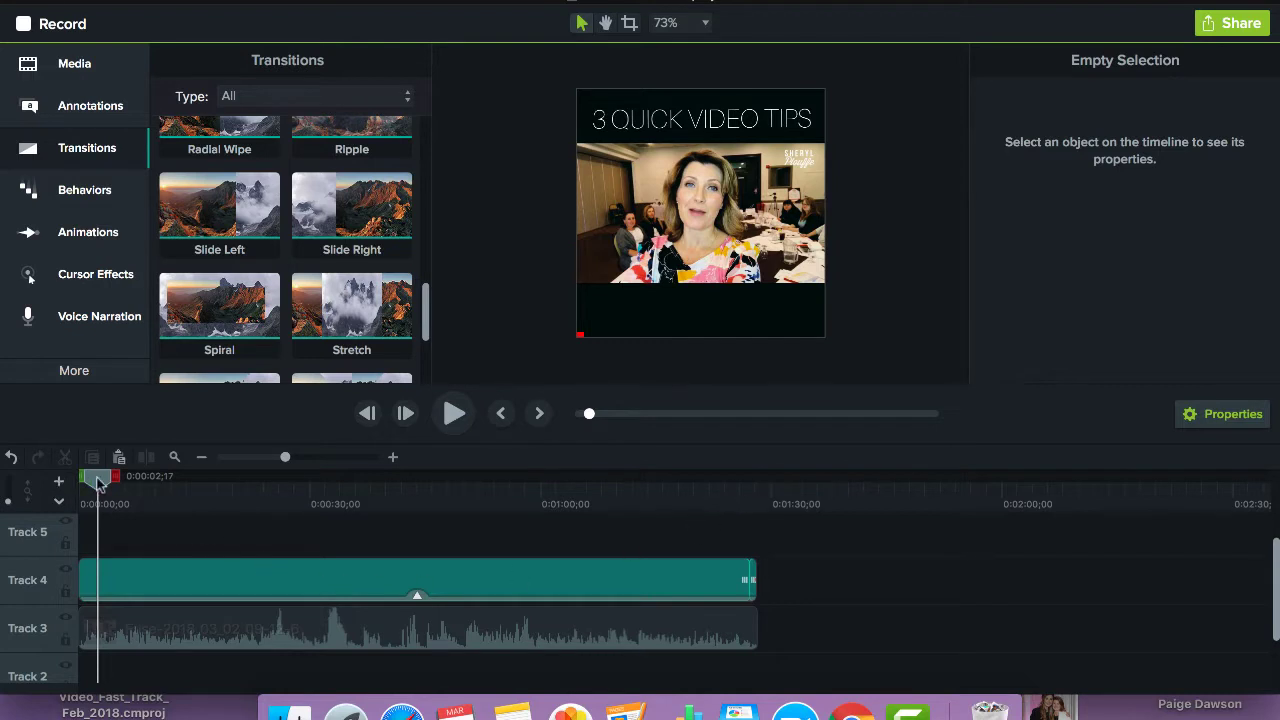
- Preview the opening of the video to watch the old red progress bar
{"action": "left_click_drag", "start_coordinate": [98, 483], "coordinate": [99, 483]}
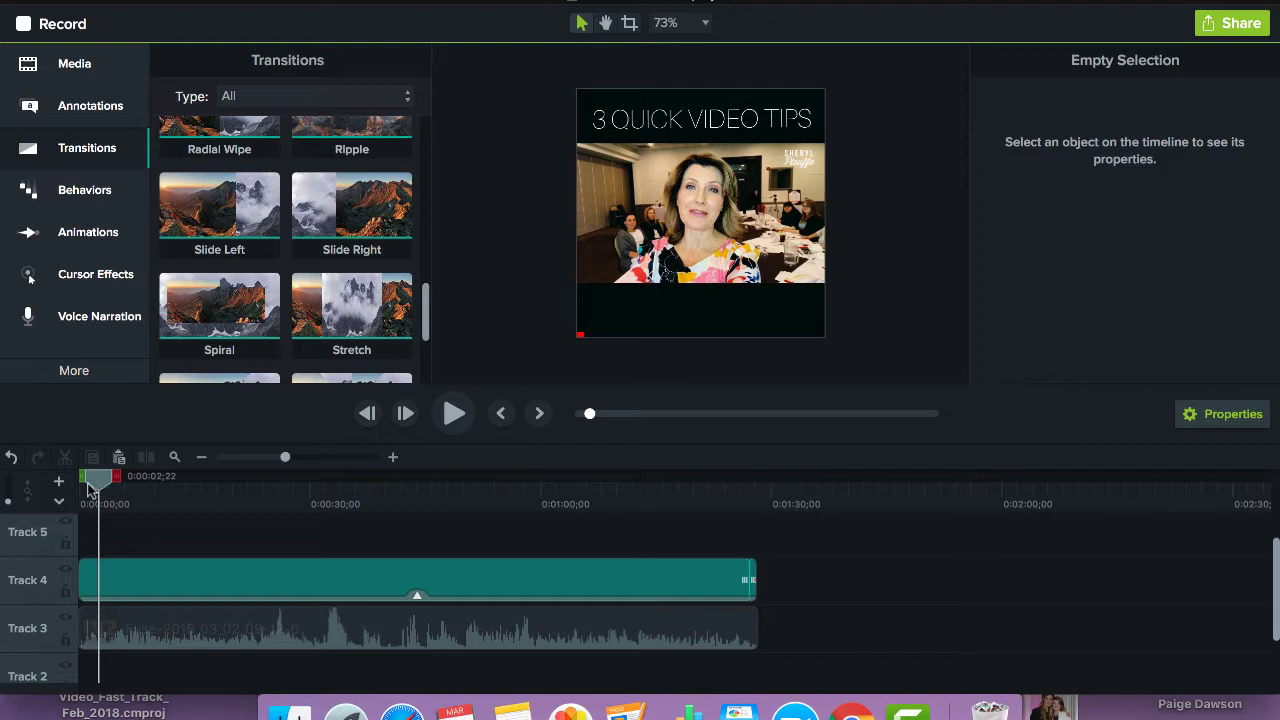
{"action": "left_click", "coordinate": [452, 415]}
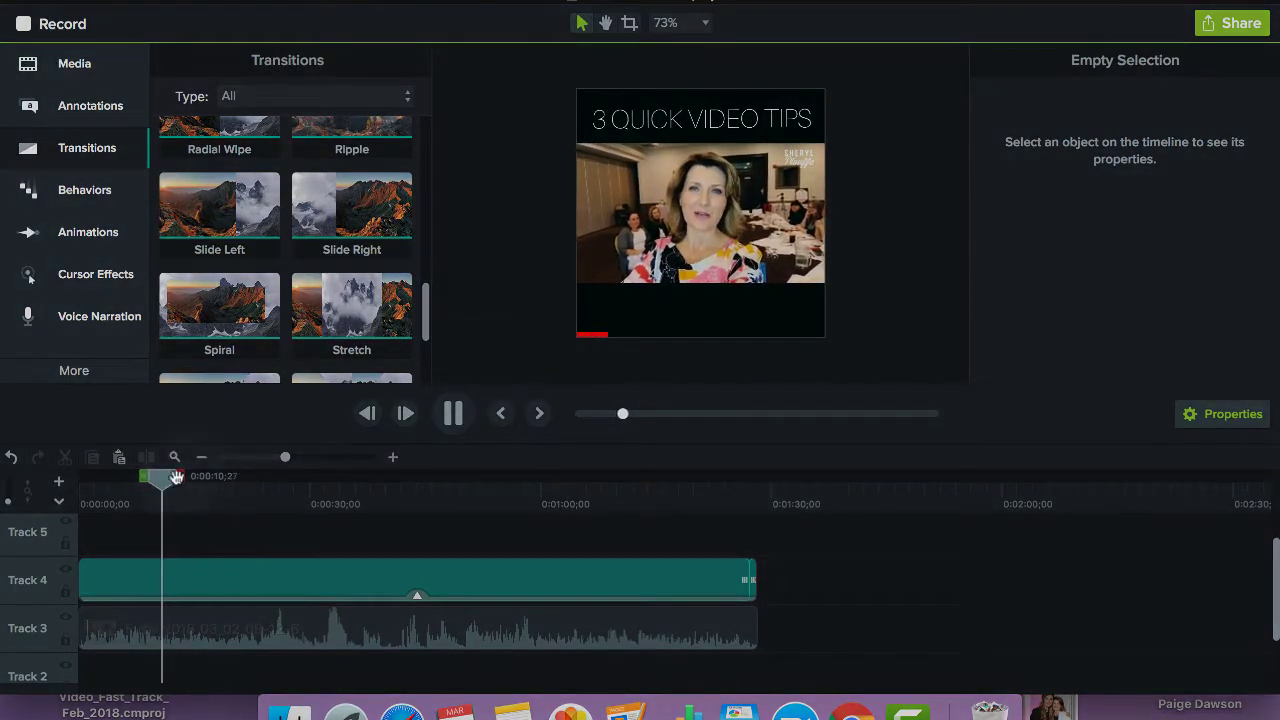
{"action": "left_click", "coordinate": [452, 413]}
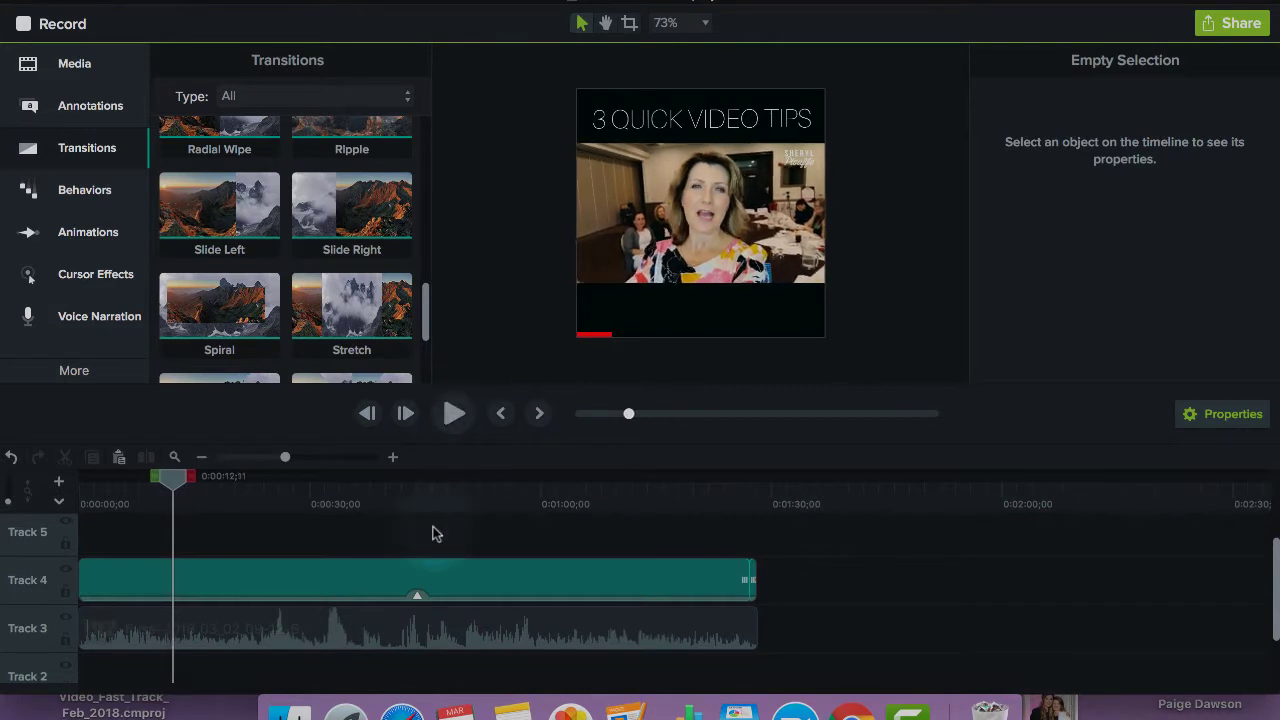
{"action": "scroll", "coordinate": [430, 533], "scroll_direction": "up", "scroll_amount": 2}
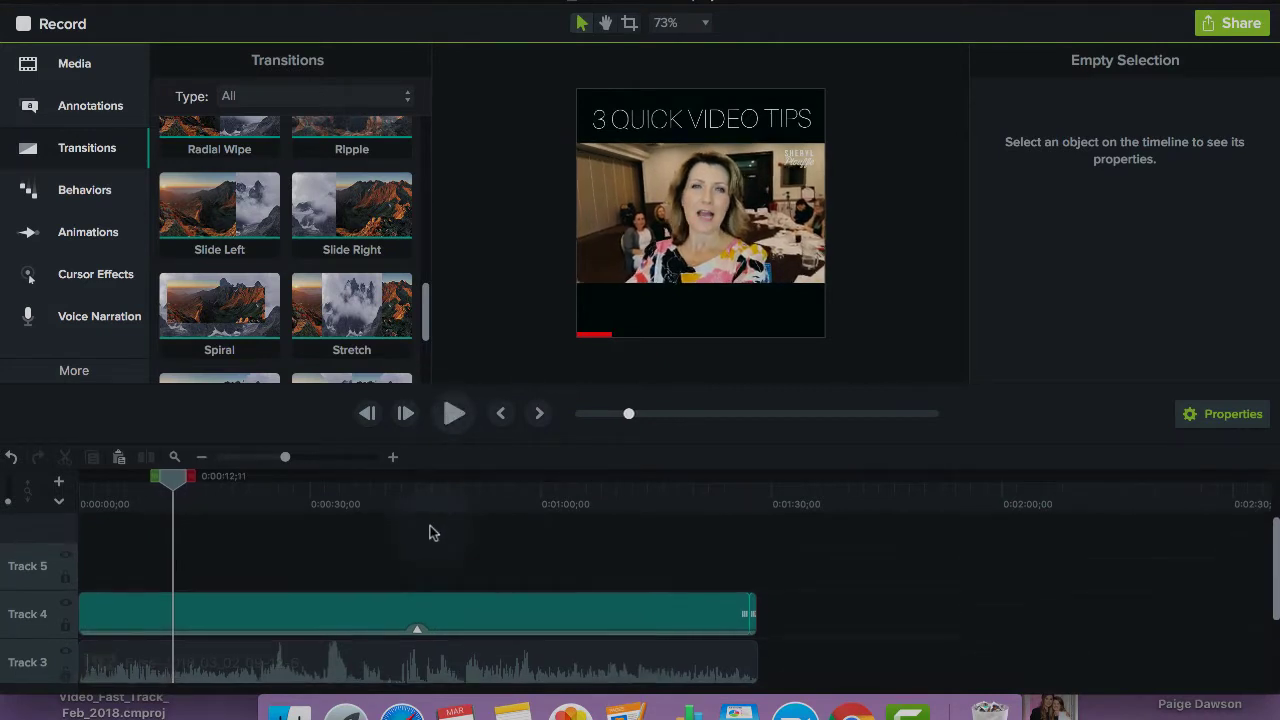
- Hide Track 4 with the red bar and return the playhead to 0:00
{"action": "left_click", "coordinate": [230, 673]}
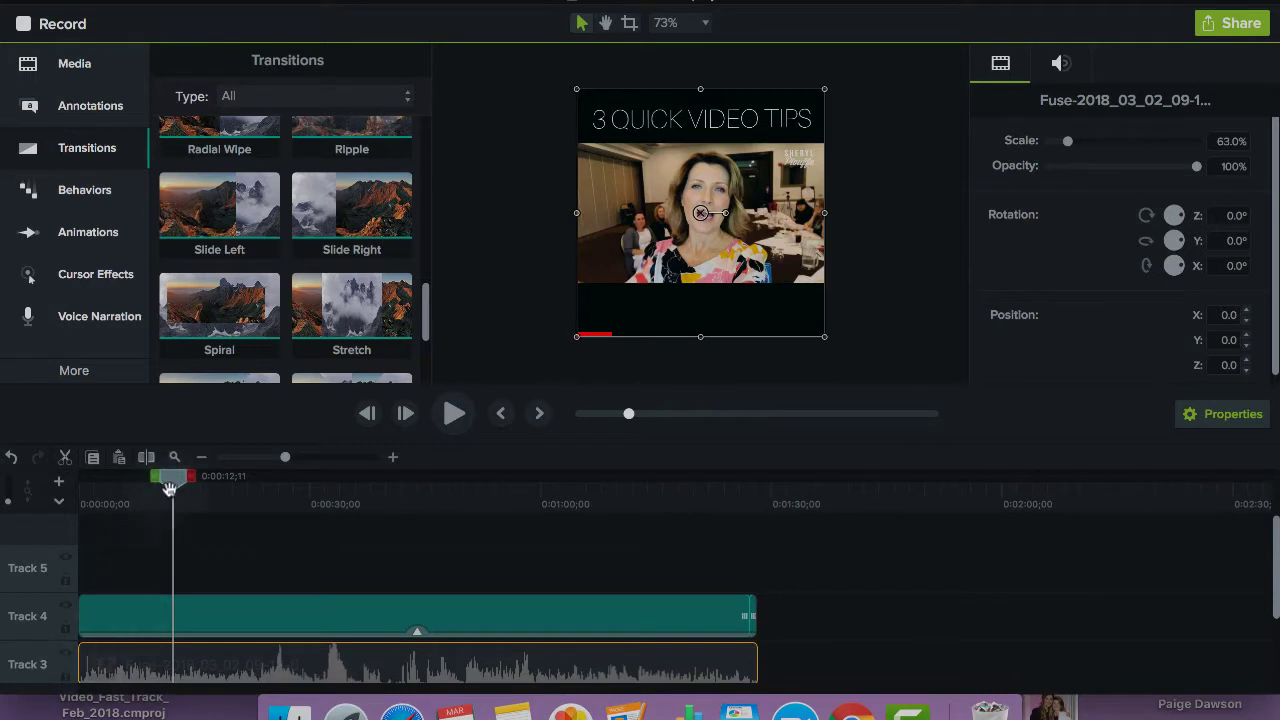
{"action": "left_click", "coordinate": [65, 605]}
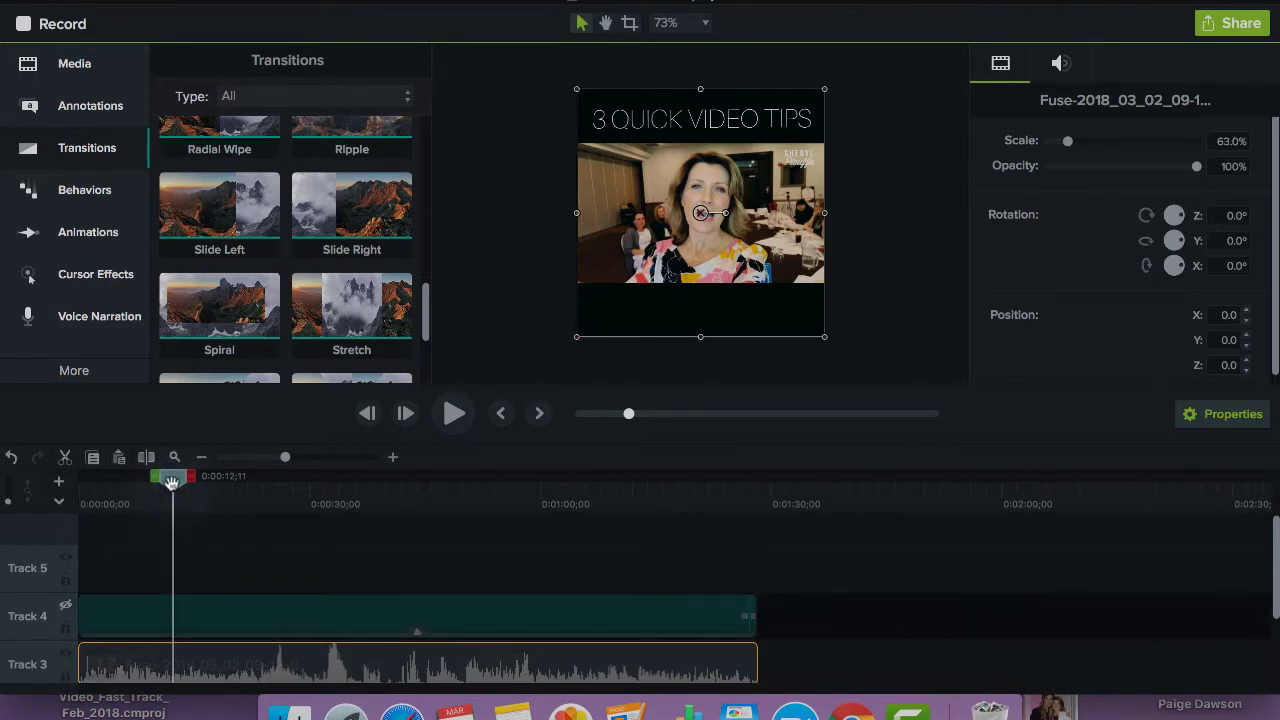
{"action": "left_click_drag", "start_coordinate": [172, 483], "coordinate": [82, 483]}
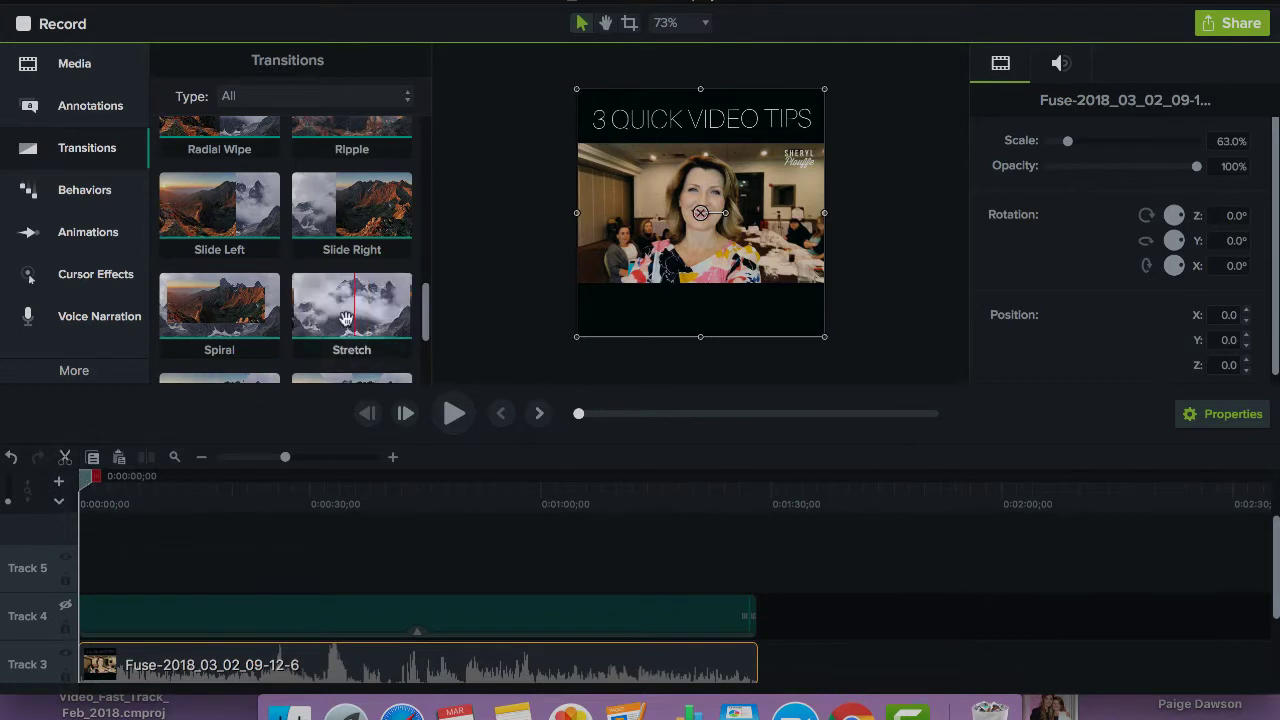
- Place the blue square ABC callout on Track 5, keeping all callout styles listed
{"action": "left_click", "coordinate": [101, 104]}
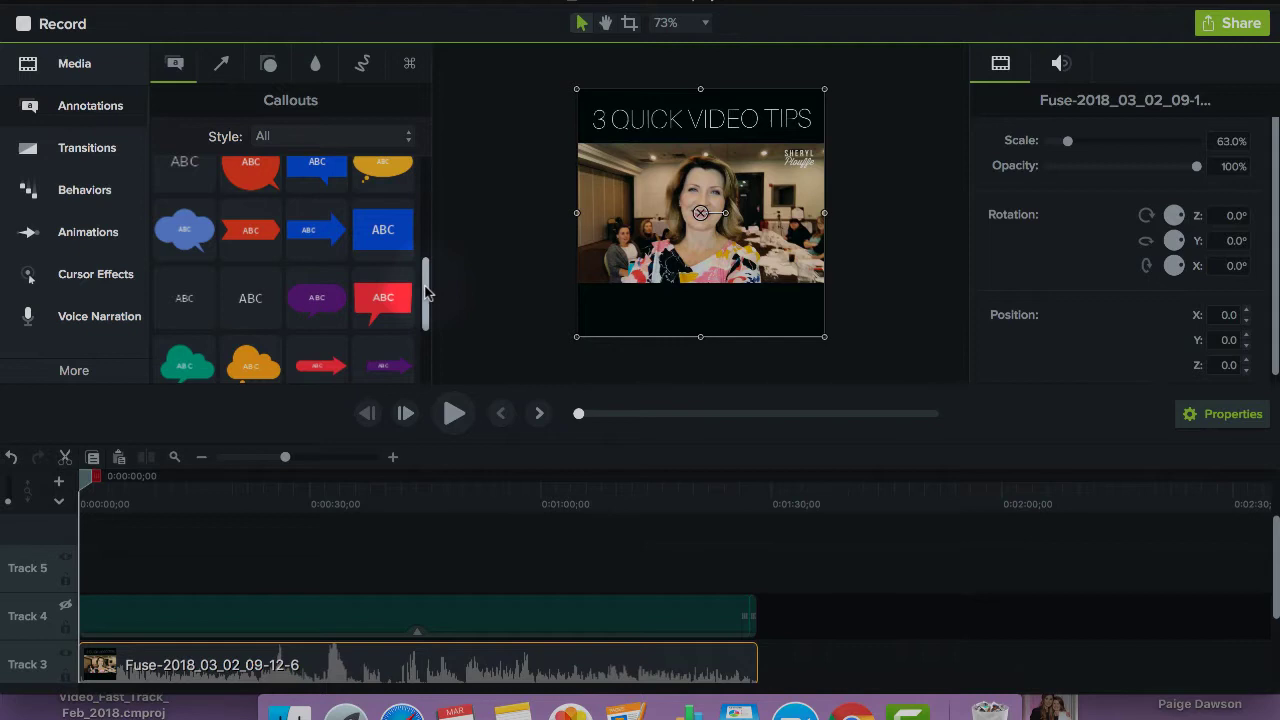
{"action": "left_click_drag", "start_coordinate": [426, 292], "coordinate": [420, 131]}
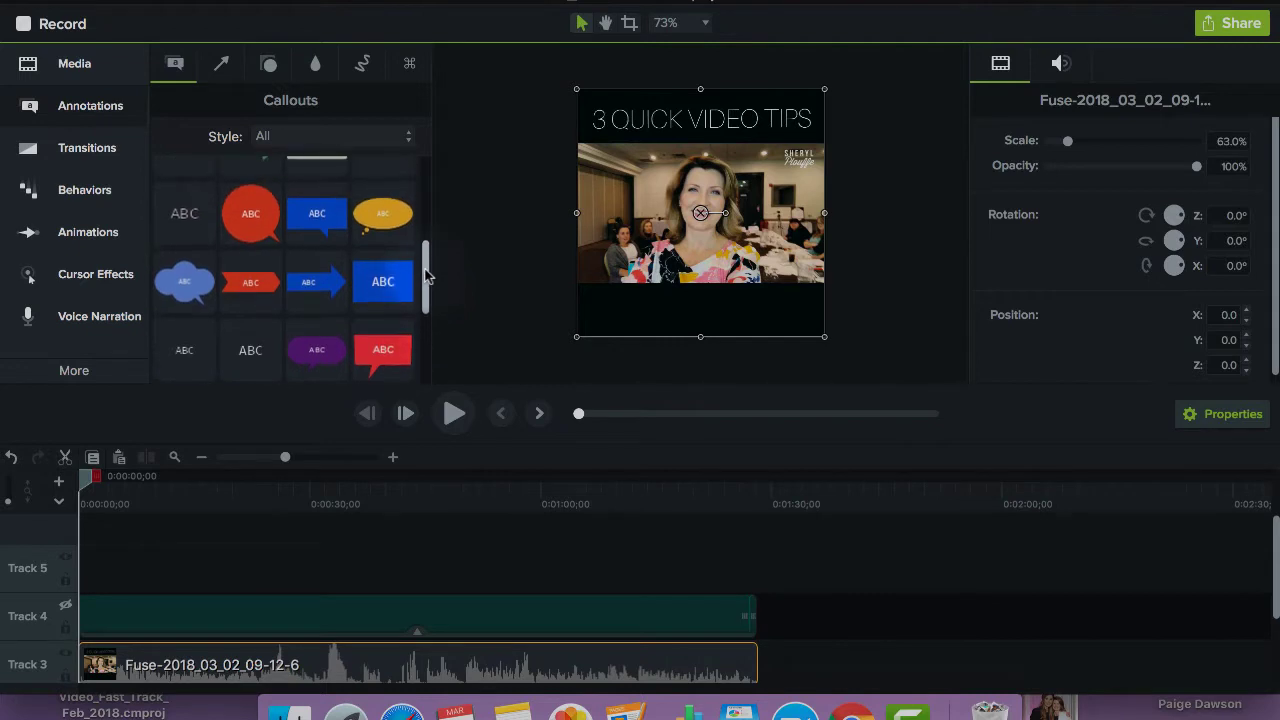
{"action": "left_click", "coordinate": [312, 140]}
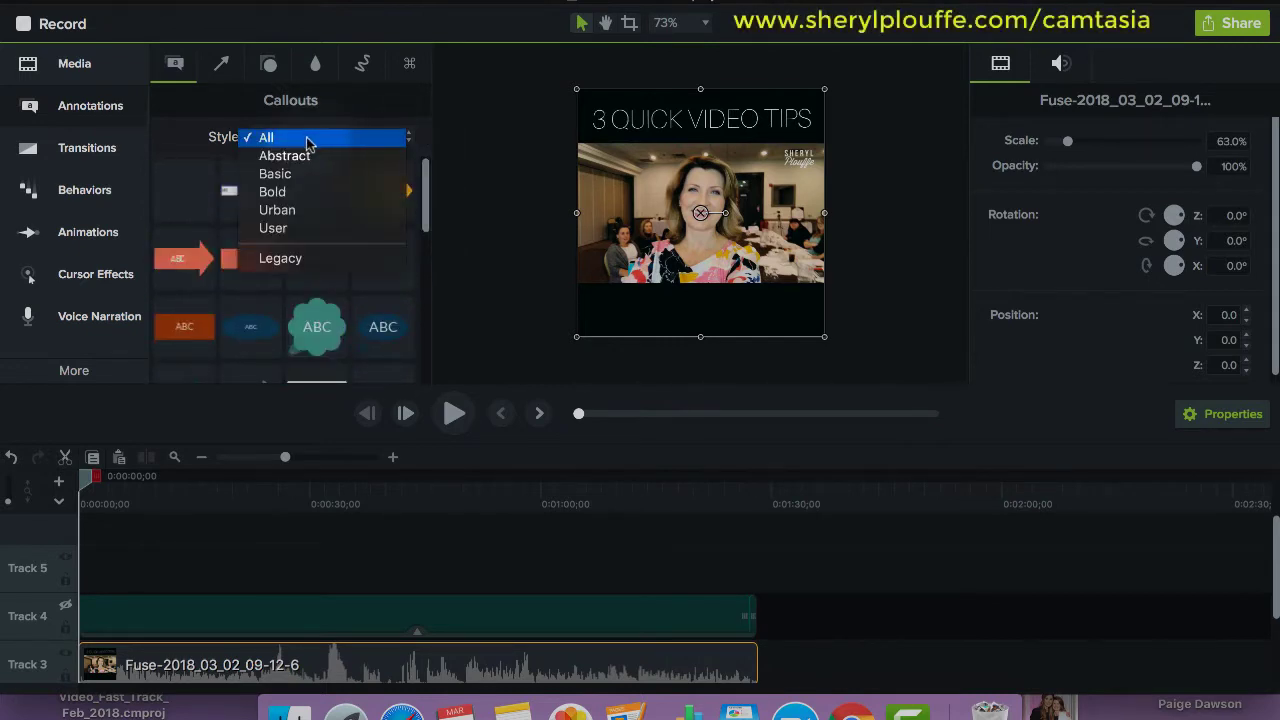
{"action": "left_click", "coordinate": [256, 140]}
{"action": "left_click", "coordinate": [300, 137]}
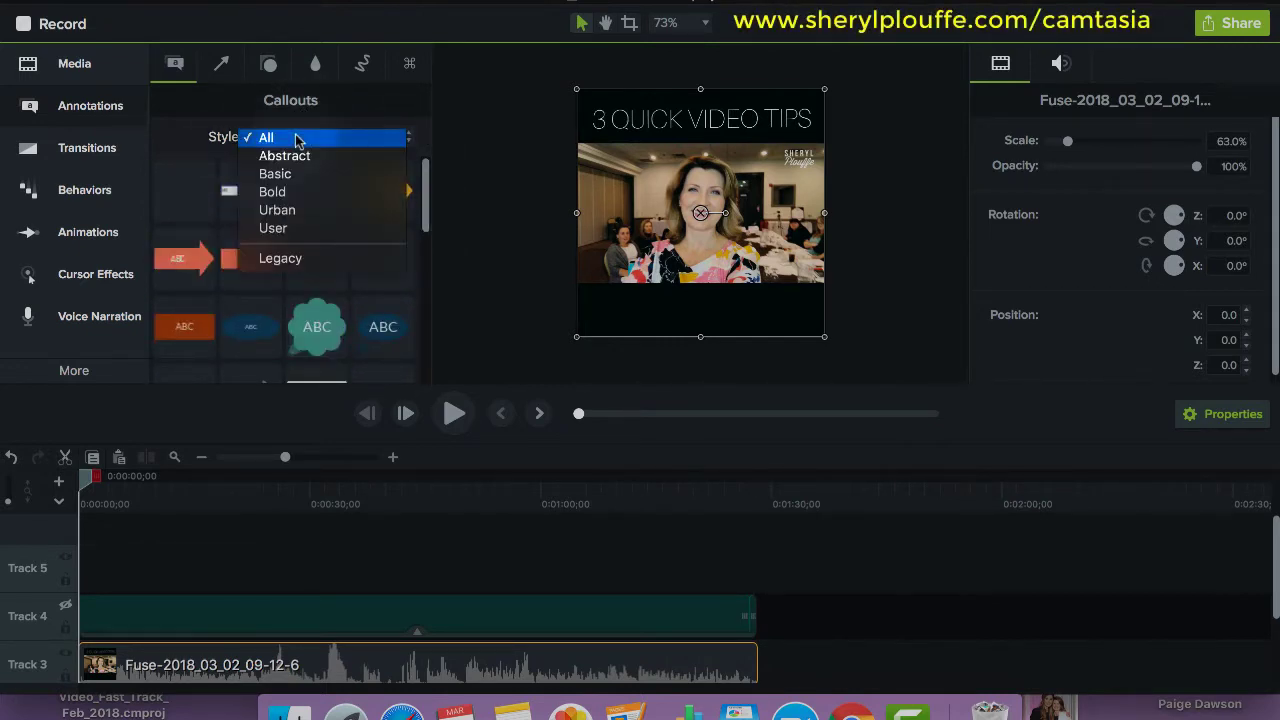
{"action": "left_click", "coordinate": [425, 187]}
{"action": "left_click_drag", "start_coordinate": [426, 214], "coordinate": [425, 315]}
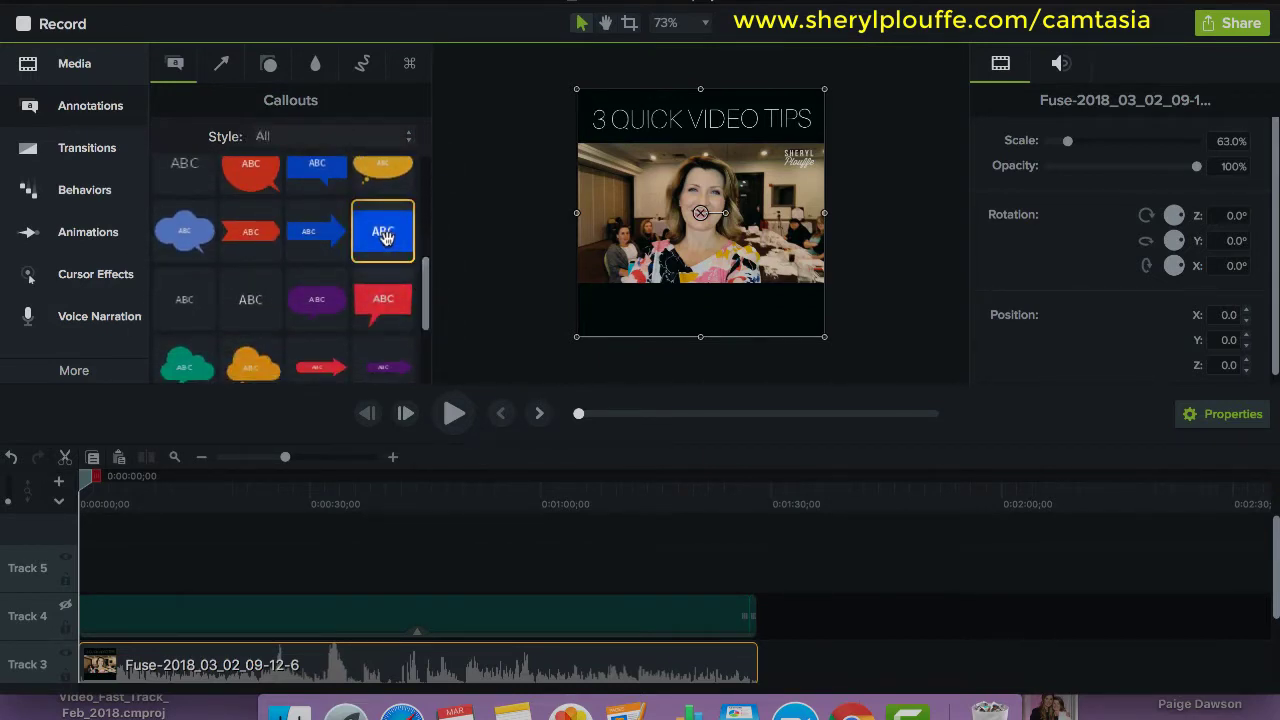
{"action": "mouse_move", "coordinate": [385, 237]}
{"action": "left_mouse_down"}
{"action": "mouse_move", "coordinate": [292, 580]}
{"action": "mouse_move", "coordinate": [754, 596]}
{"action": "left_mouse_up"}
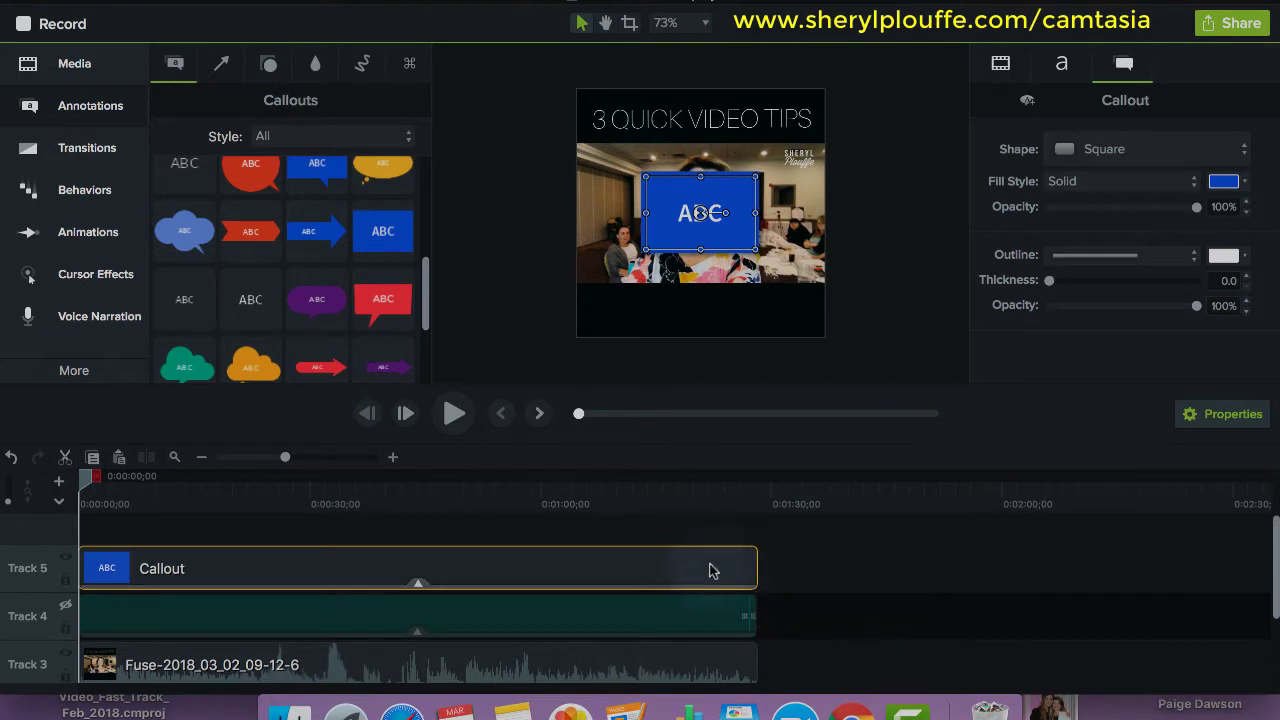
- Set the callout's fill colour to hex B128A0 (magenta)
{"action": "left_click", "coordinate": [1221, 181]}
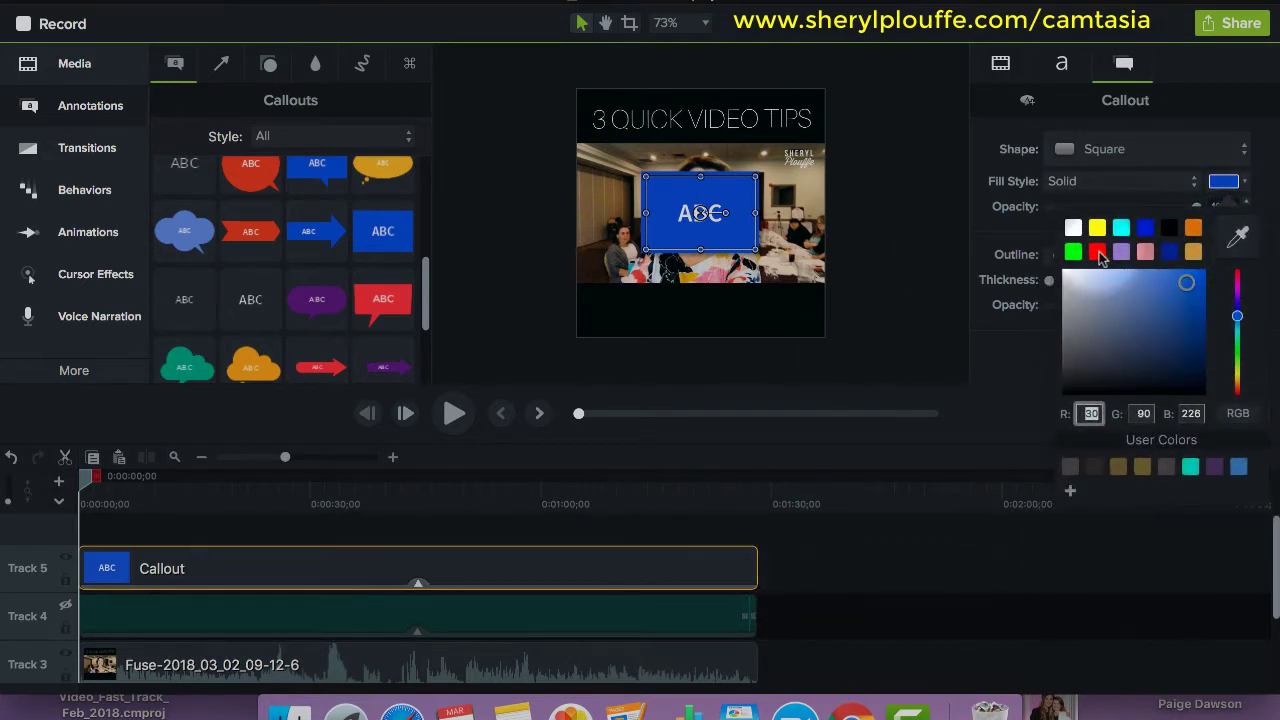
{"action": "left_click", "coordinate": [1241, 416]}
{"action": "left_click", "coordinate": [1182, 413]}
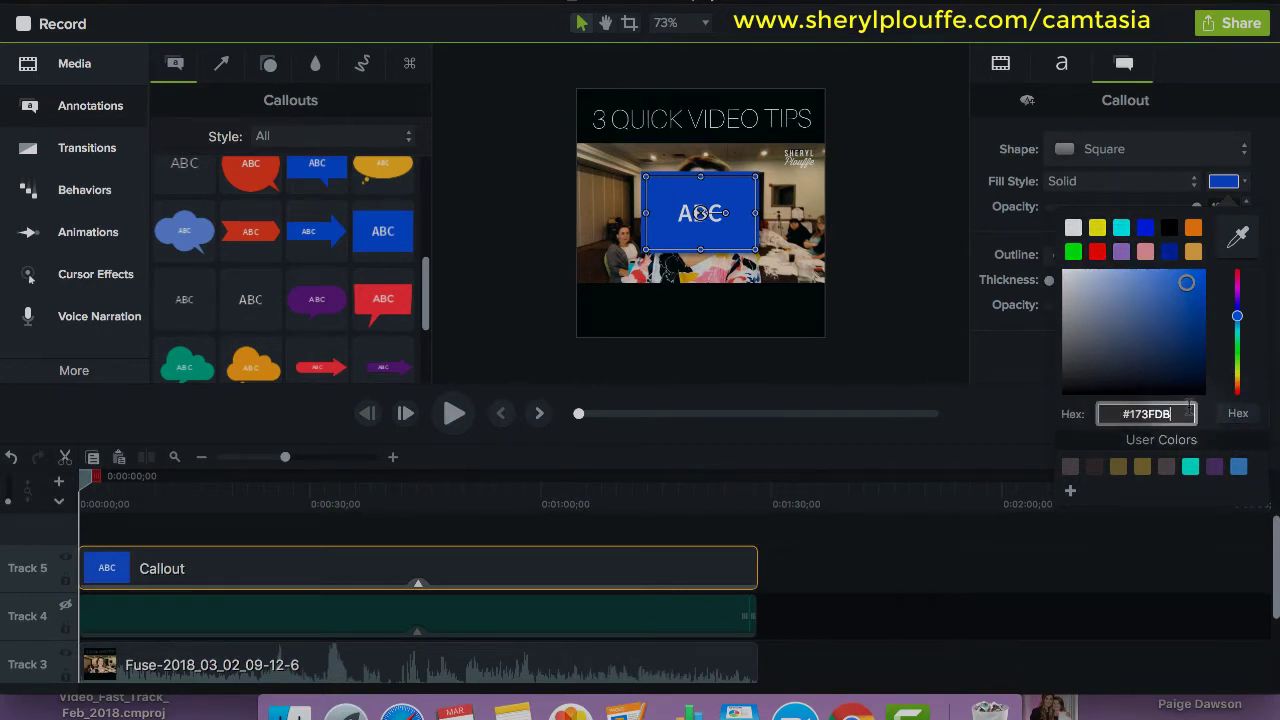
{"action": "key", "text": "BackSpace"}
{"action": "key", "text": "BackSpace"}
{"action": "key", "text": "BackSpace"}
{"action": "type", "text": "#b128a0"}
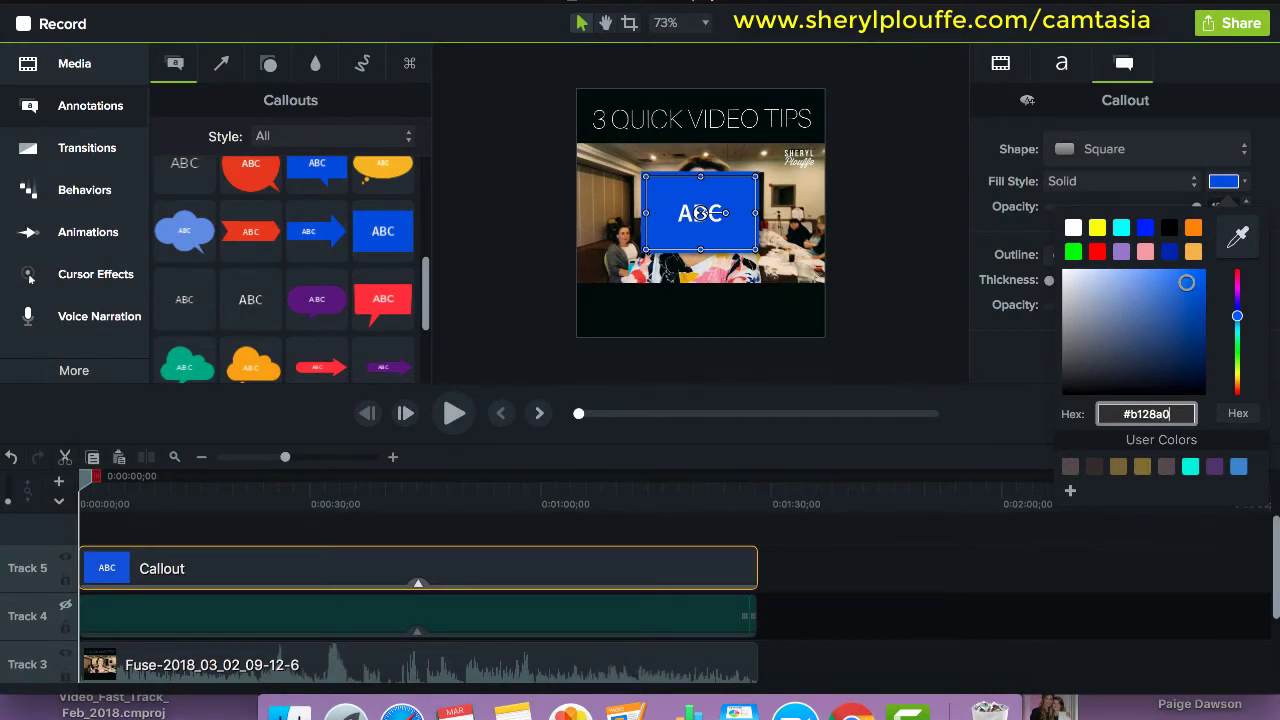
{"action": "key", "text": "Return"}
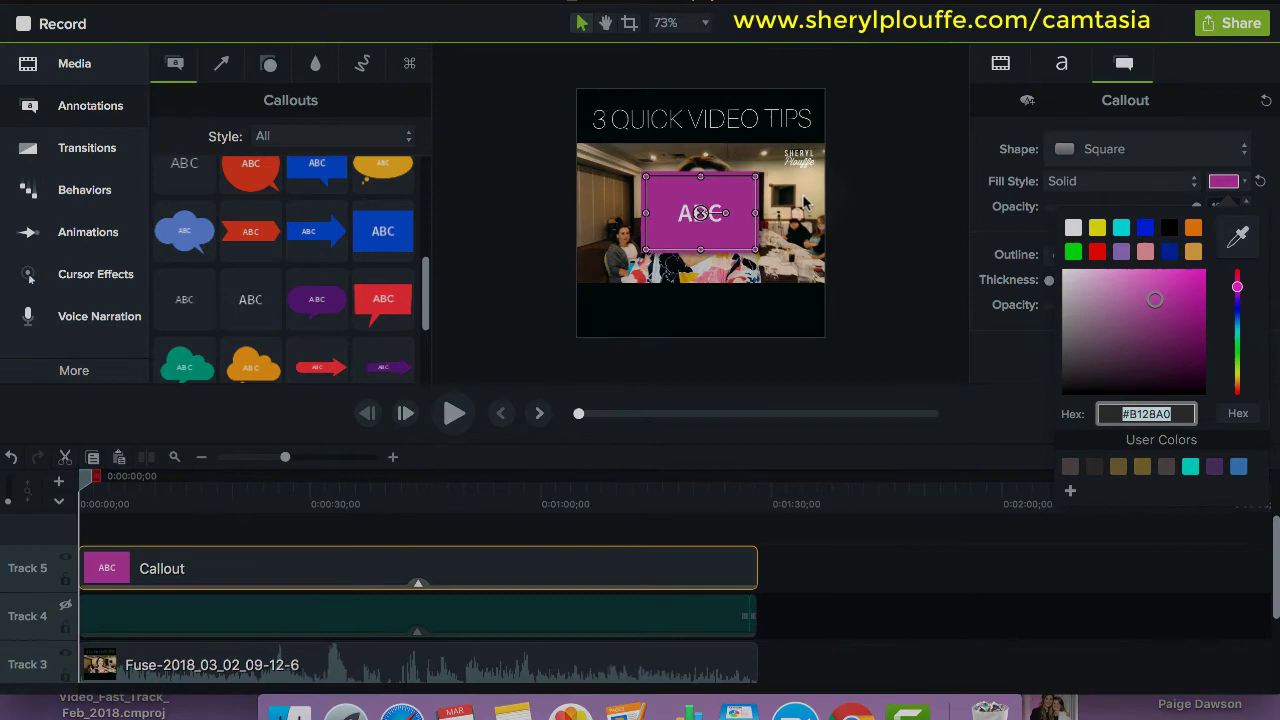
- Flatten the callout into a strip and delete its ABC text
{"action": "left_click_drag", "start_coordinate": [698, 178], "coordinate": [702, 232]}
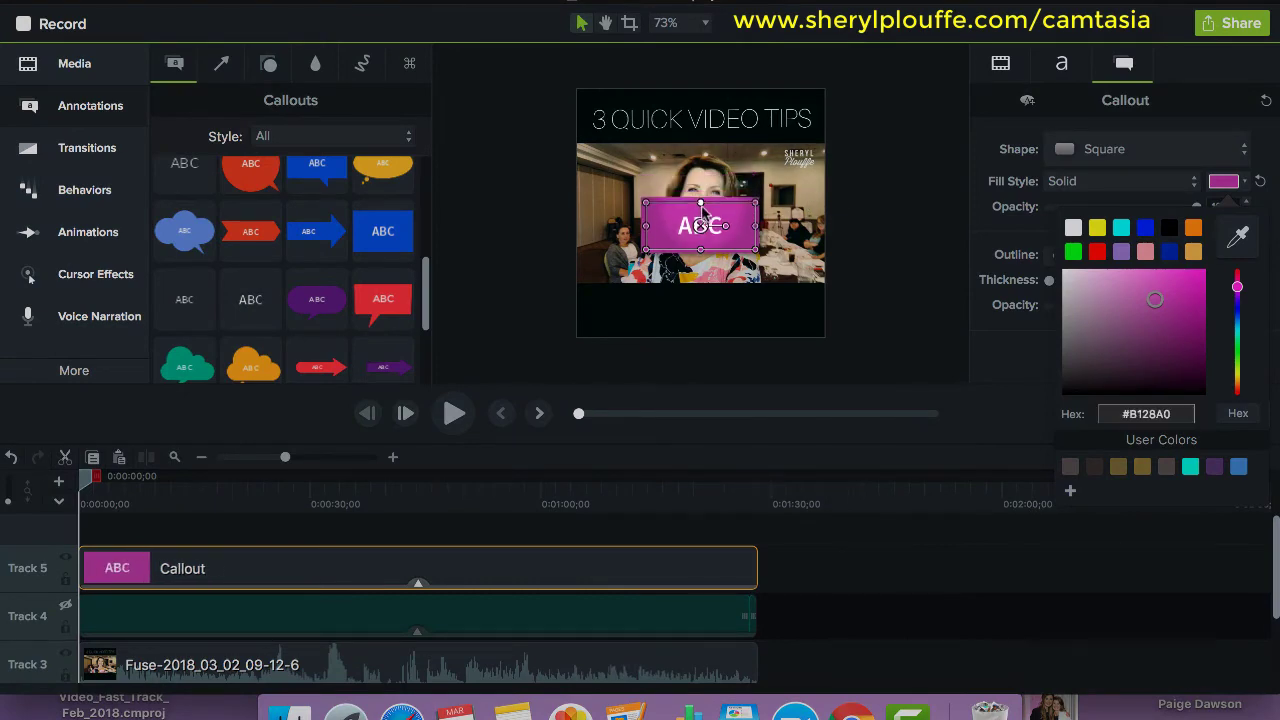
{"action": "double_click", "coordinate": [708, 247]}
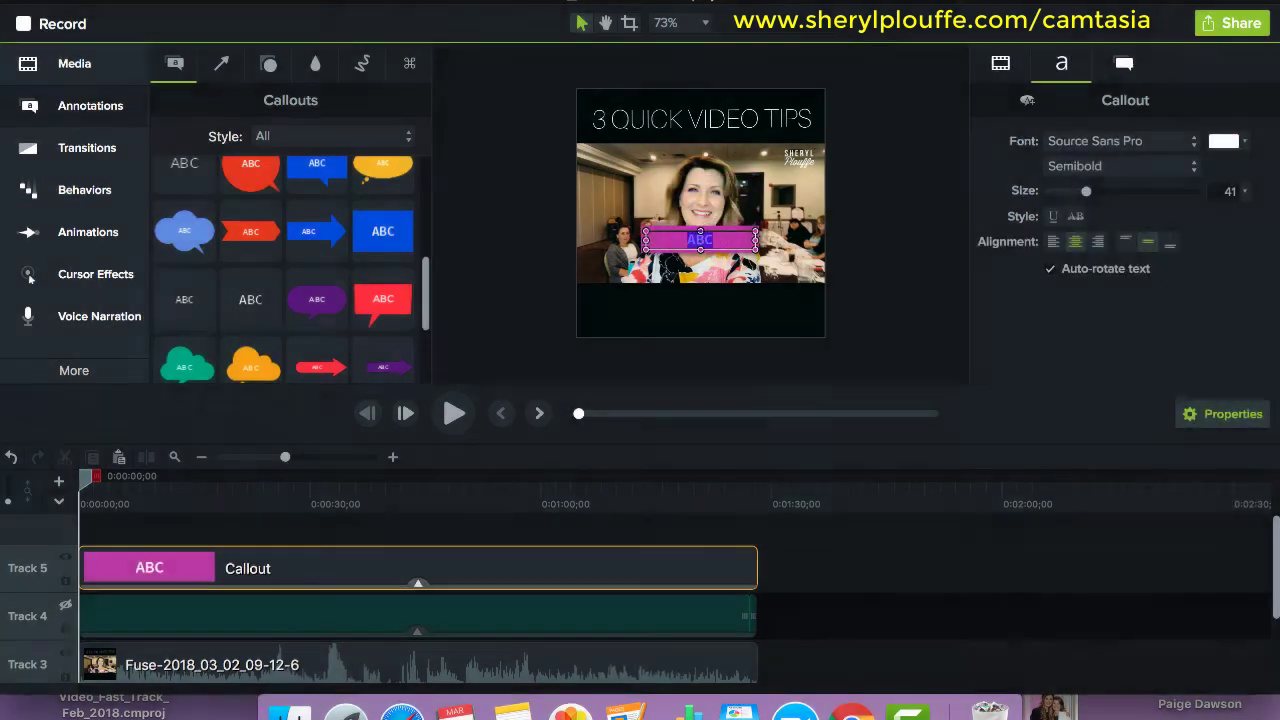
{"action": "key", "text": "BackSpace"}
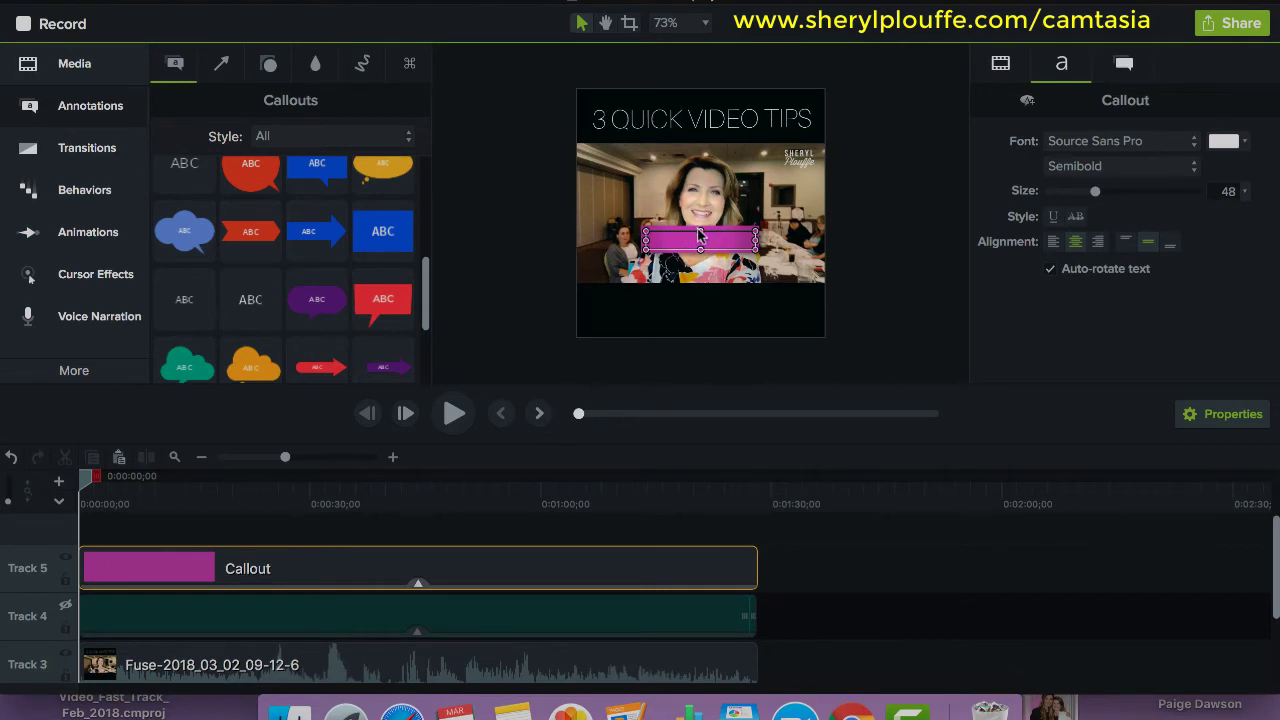
- Make the magenta bar thinner, widen it to full video width, and place it at the bottom
{"action": "left_click_drag", "start_coordinate": [700, 234], "coordinate": [700, 250]}
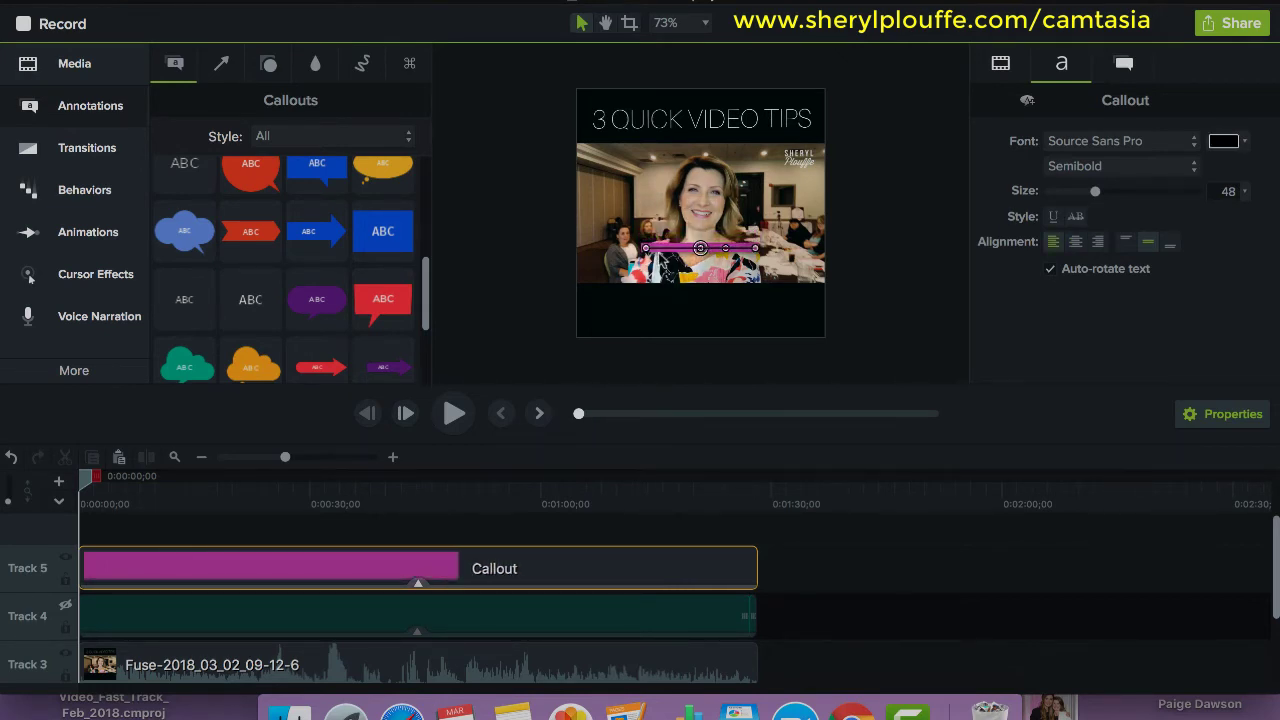
{"action": "left_click_drag", "start_coordinate": [643, 248], "coordinate": [576, 248]}
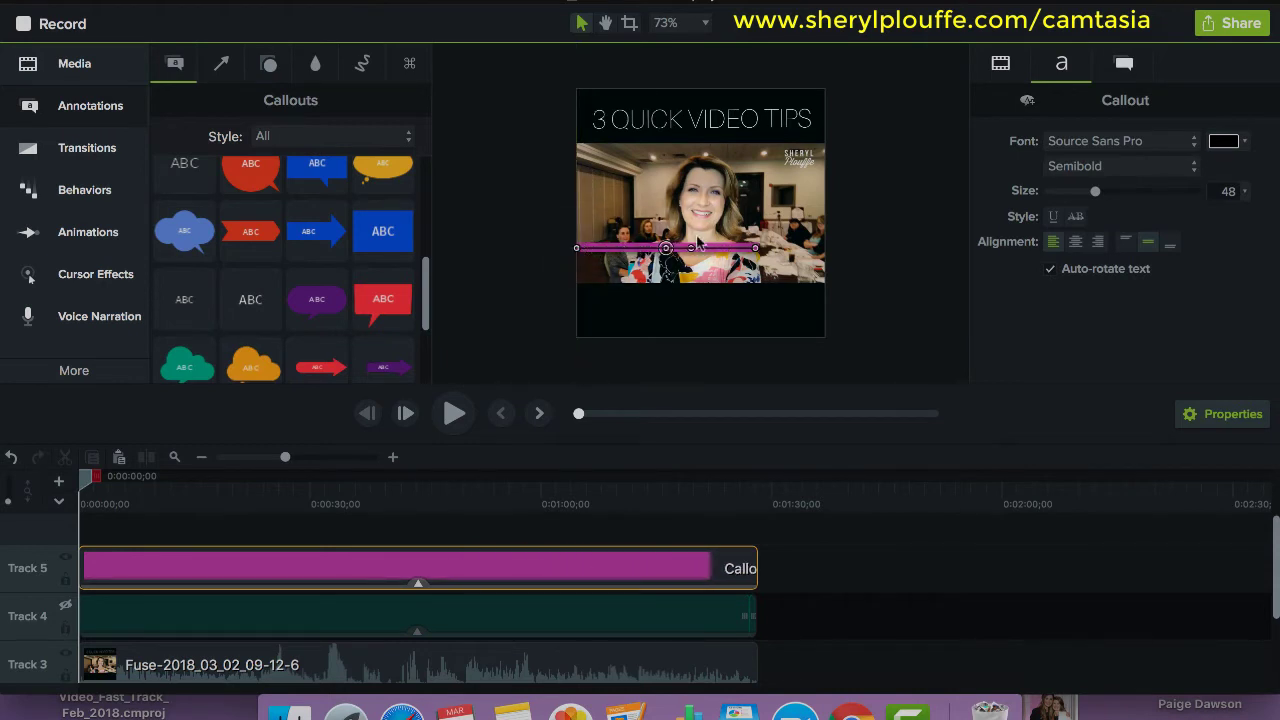
{"action": "left_click_drag", "start_coordinate": [757, 248], "coordinate": [824, 248]}
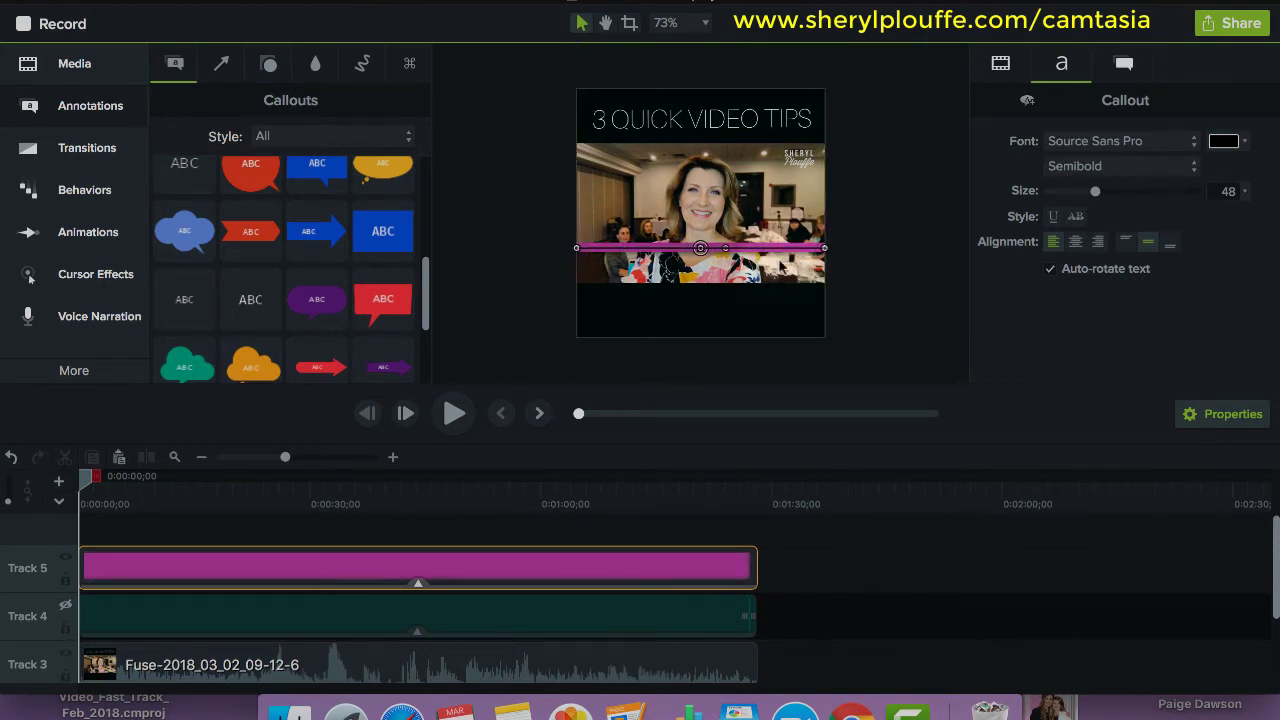
{"action": "left_click_drag", "start_coordinate": [702, 251], "coordinate": [700, 335]}
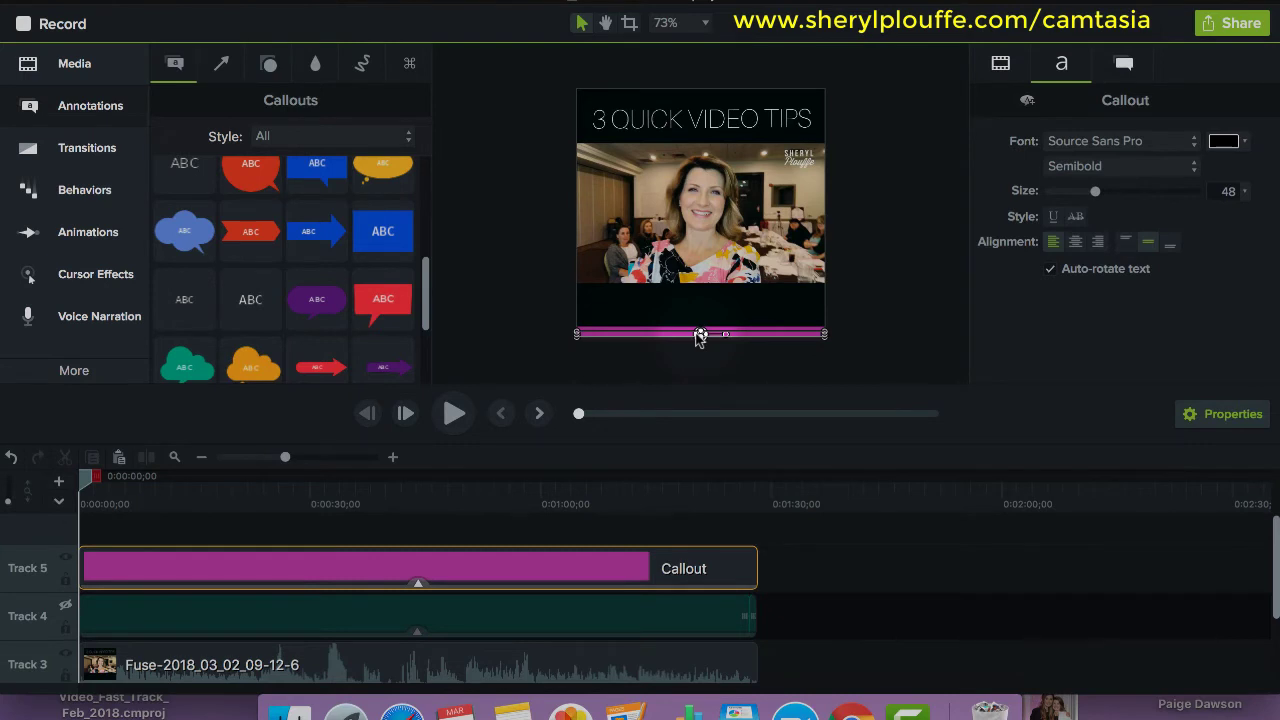
- Deselect the finished magenta bar and bring up the Transitions list
{"action": "left_click", "coordinate": [513, 254]}
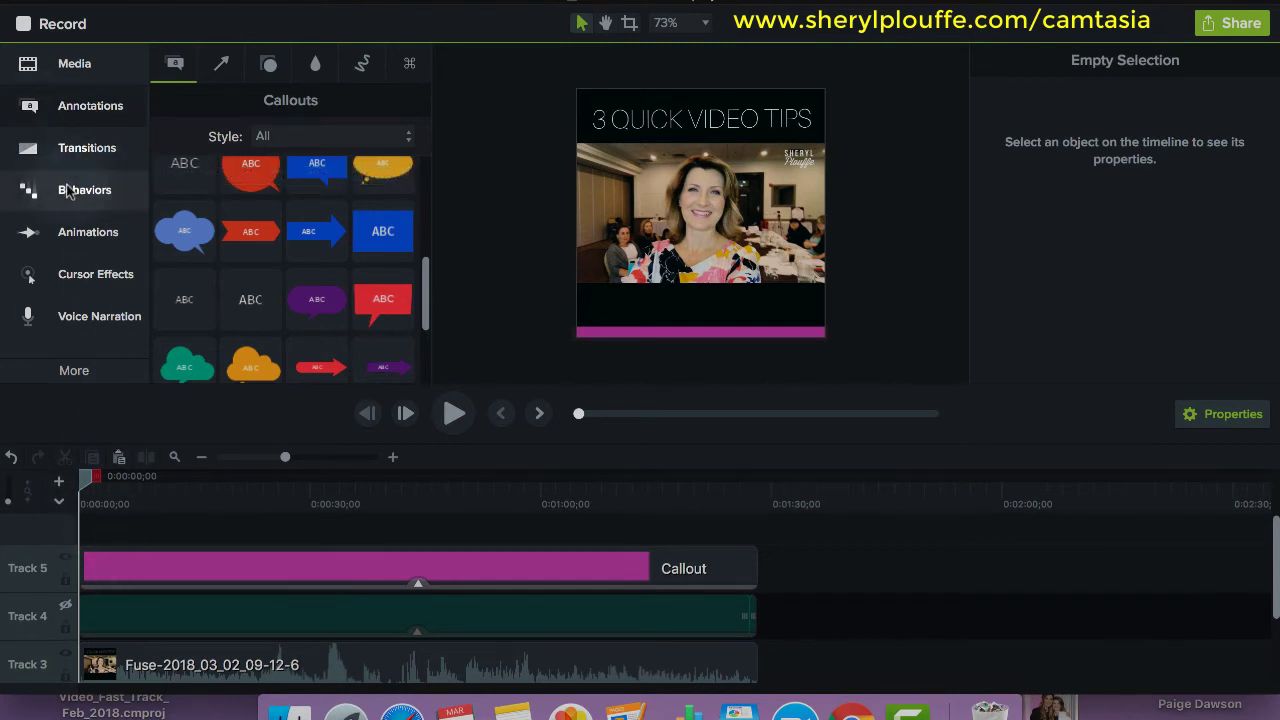
{"action": "left_click", "coordinate": [90, 147]}
{"action": "mouse_move", "coordinate": [351, 206]}
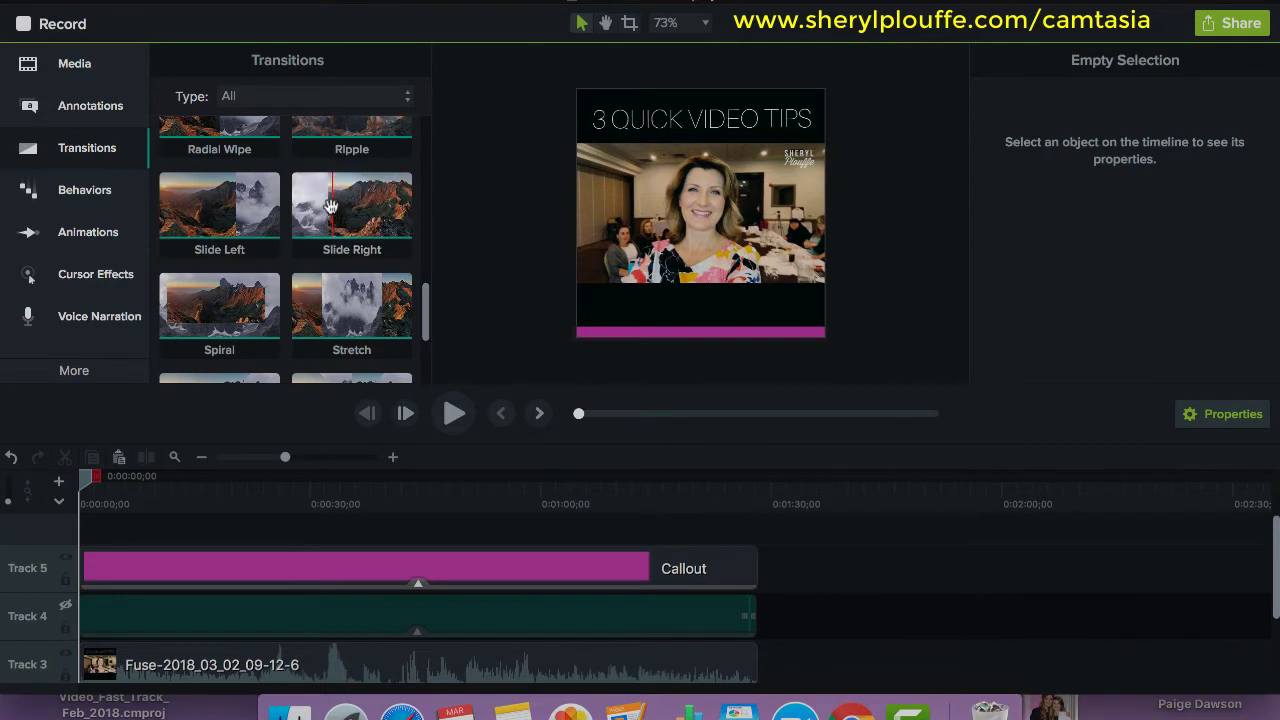
- Apply Slide Right to the Track 5 magenta bar and stretch it across the clip
{"action": "mouse_move", "coordinate": [358, 217]}
{"action": "left_mouse_down"}
{"action": "mouse_move", "coordinate": [267, 498]}
{"action": "mouse_move", "coordinate": [232, 555]}
{"action": "left_mouse_up"}
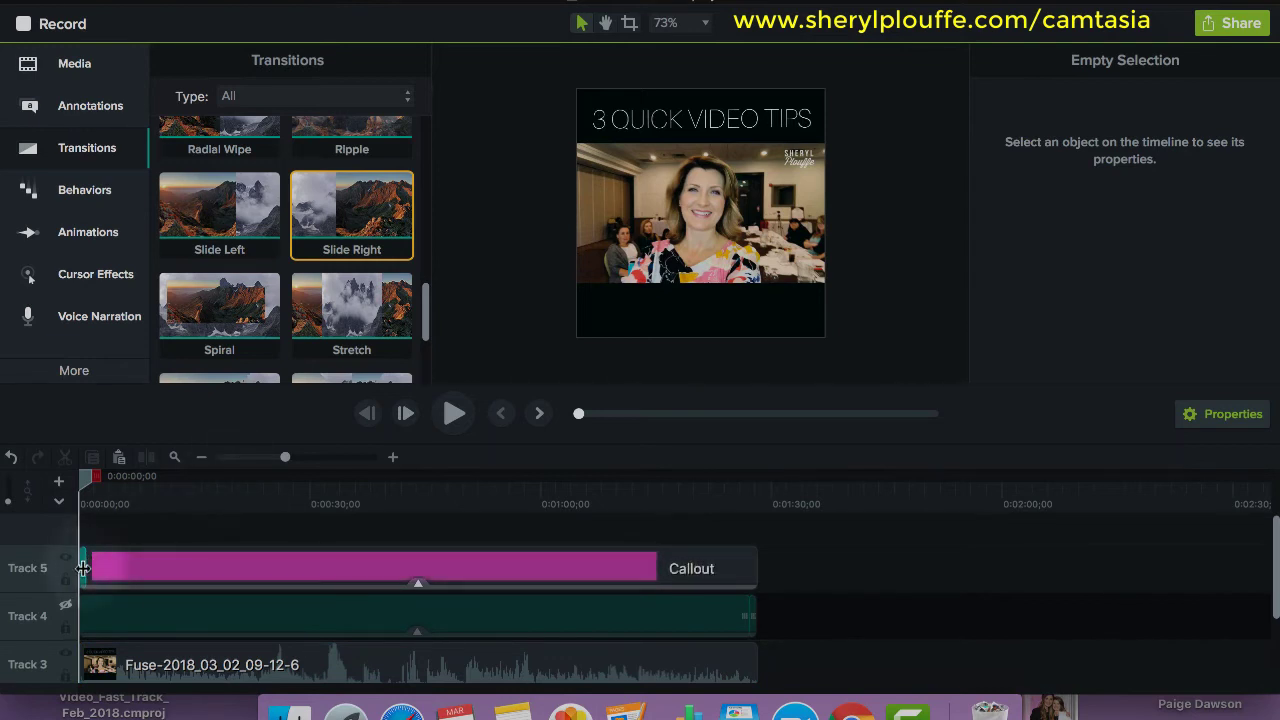
{"action": "left_click_drag", "start_coordinate": [83, 568], "coordinate": [710, 575]}
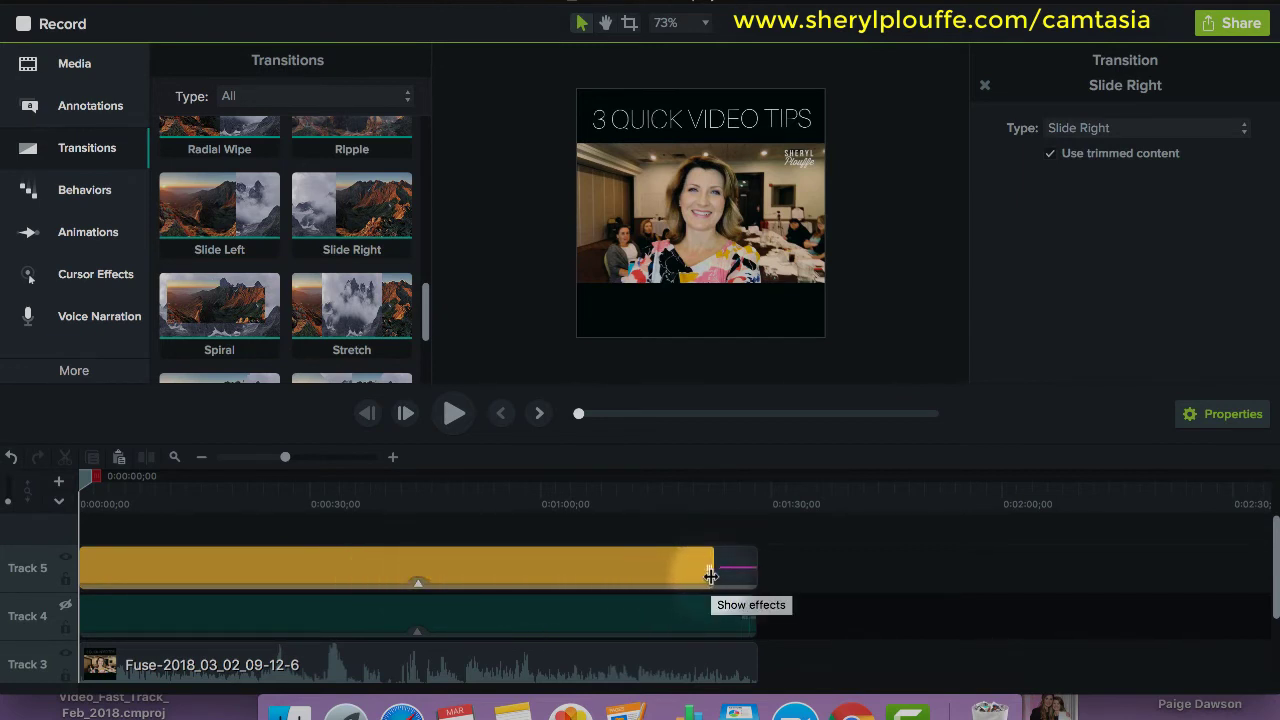
- Preview the animated bar, jumping to around 1:18 and scrubbing the final seconds
{"action": "left_click", "coordinate": [453, 413]}
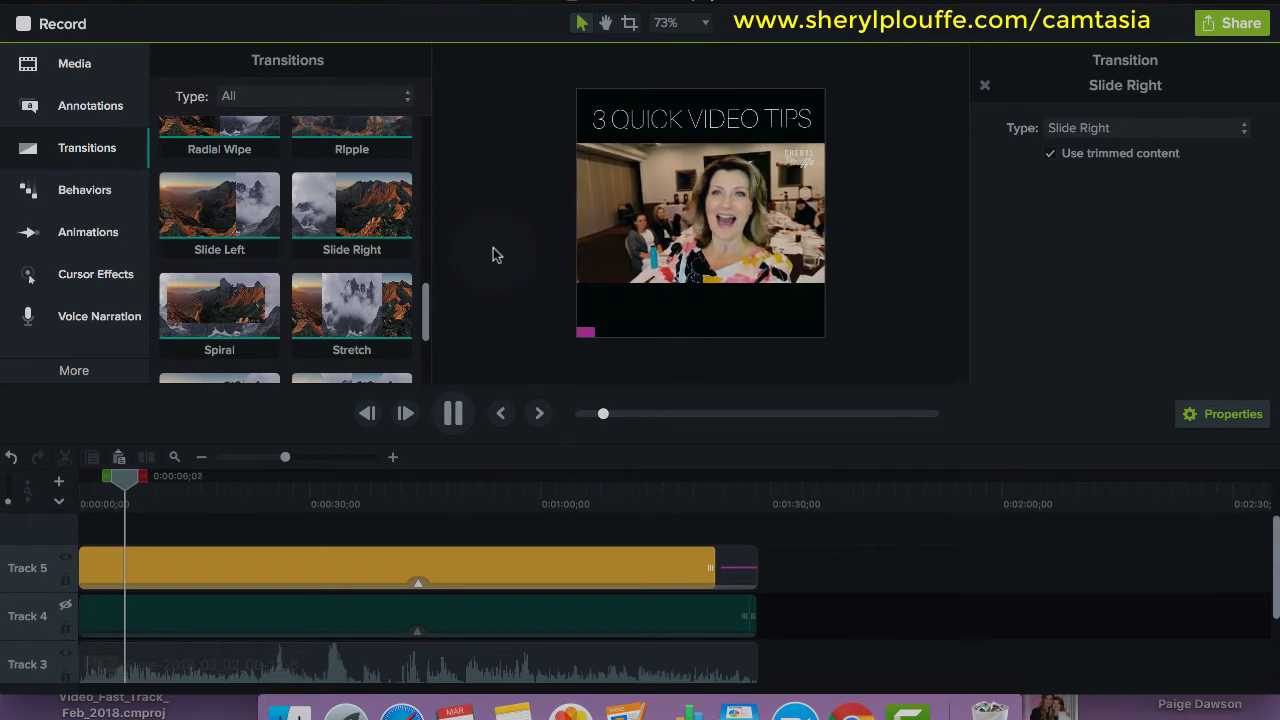
{"action": "left_click", "coordinate": [665, 500]}
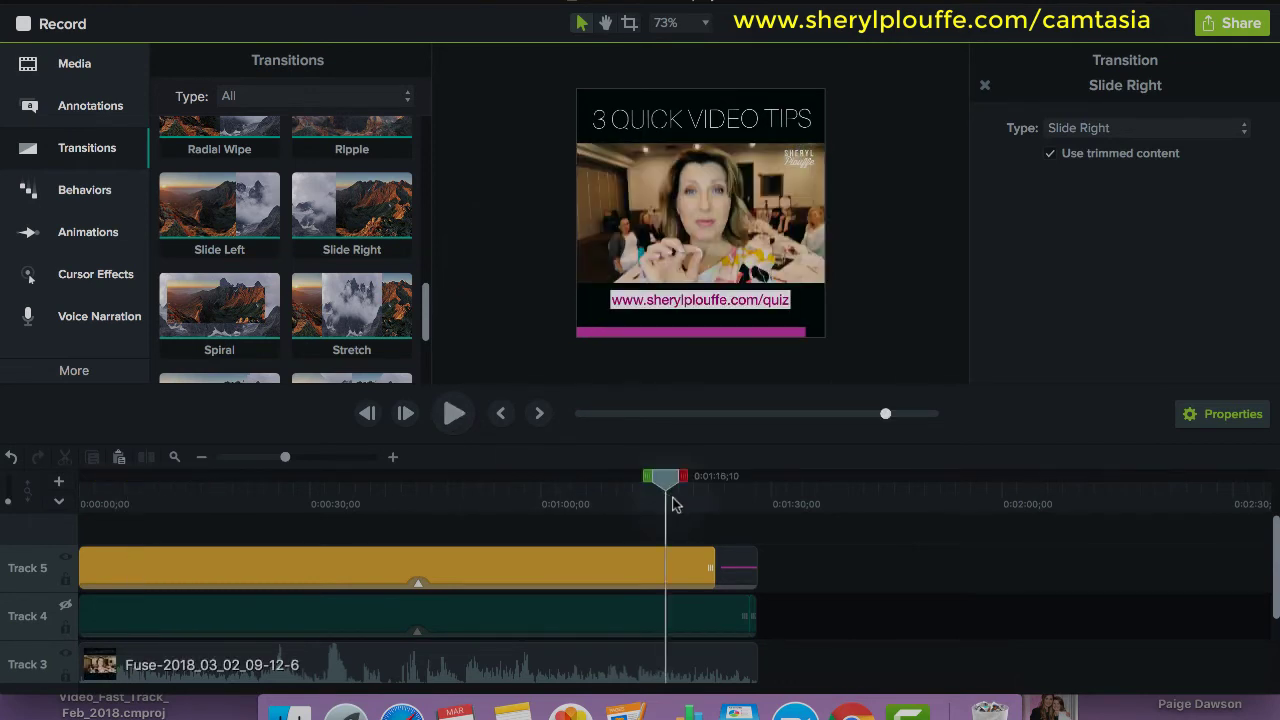
{"action": "left_click_drag", "start_coordinate": [668, 487], "coordinate": [697, 495]}
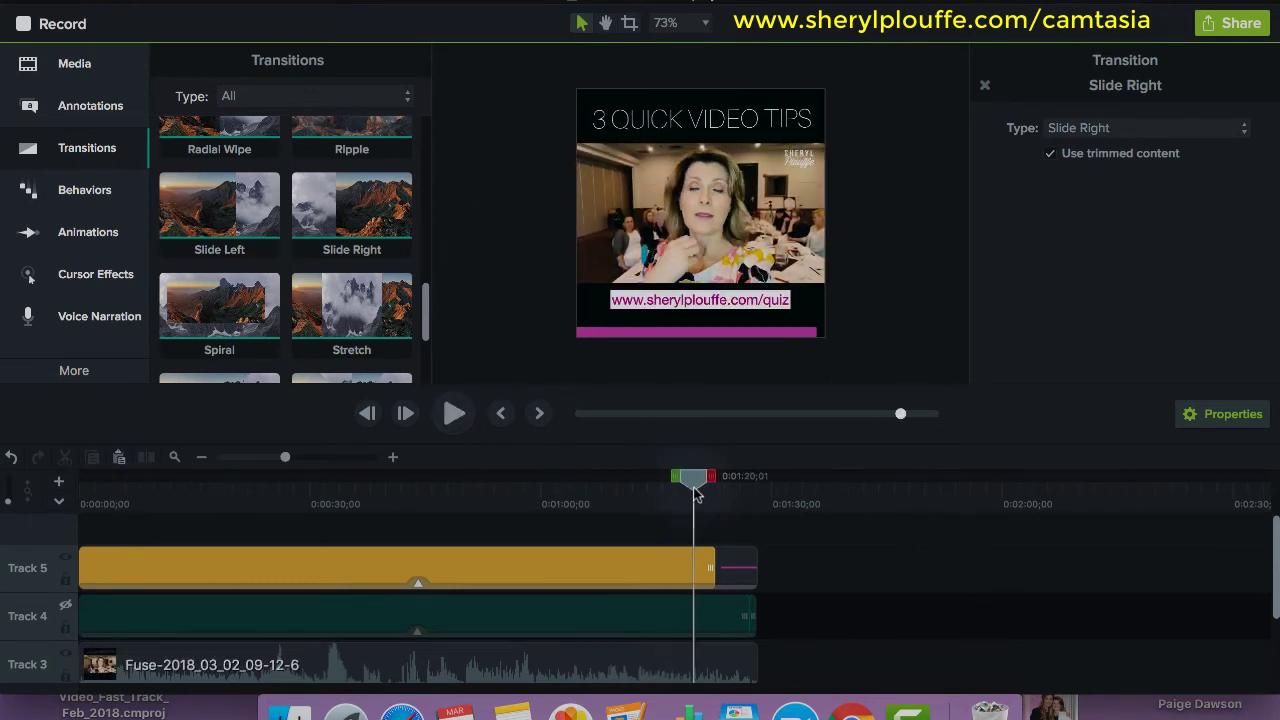
{"action": "key", "text": "space"}
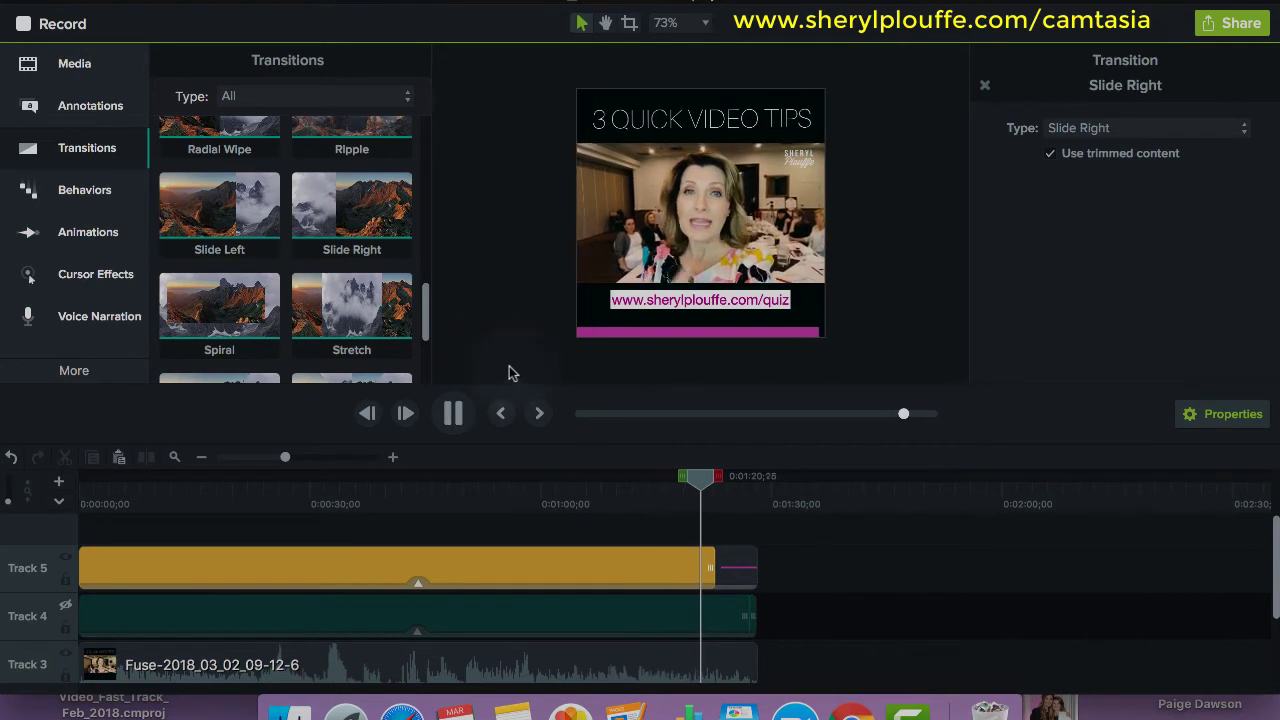
{"action": "key", "text": "space"}
- Trim the Slide Right transition's end slightly shorter and replay the ending
{"action": "left_click_drag", "start_coordinate": [713, 570], "coordinate": [693, 570]}
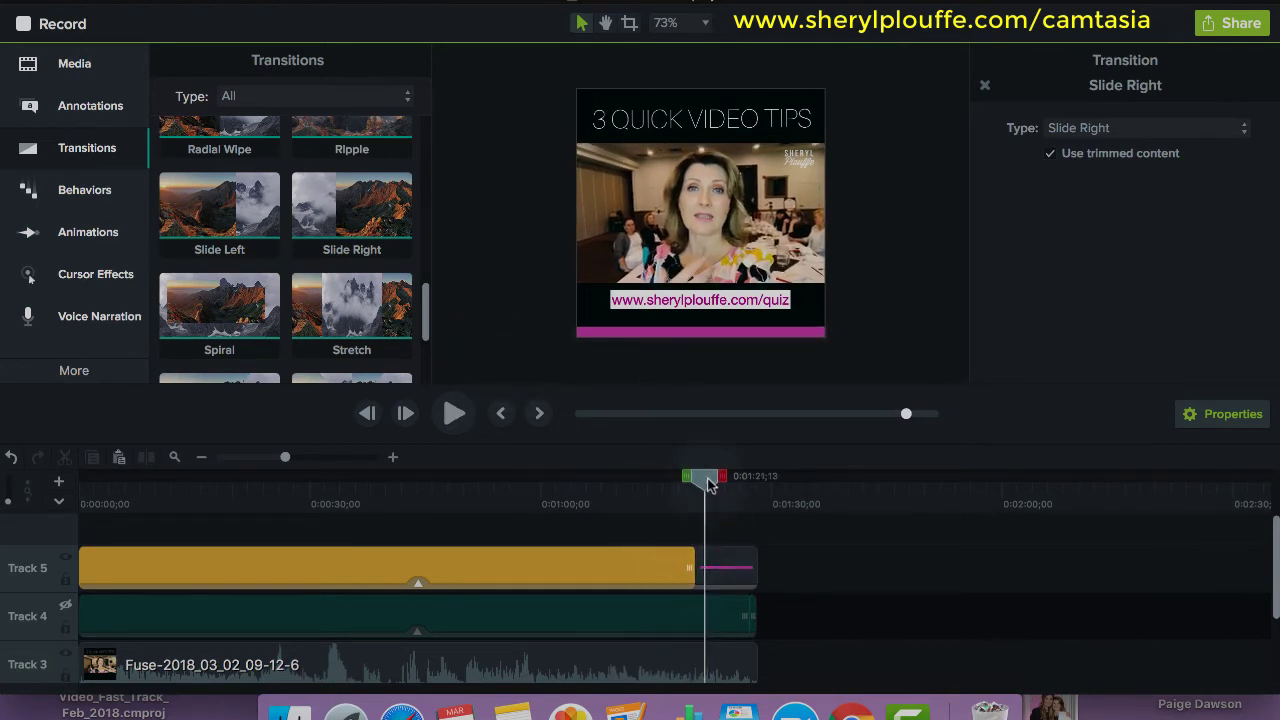
{"action": "key", "text": "space"}
{"action": "key", "text": "space"}
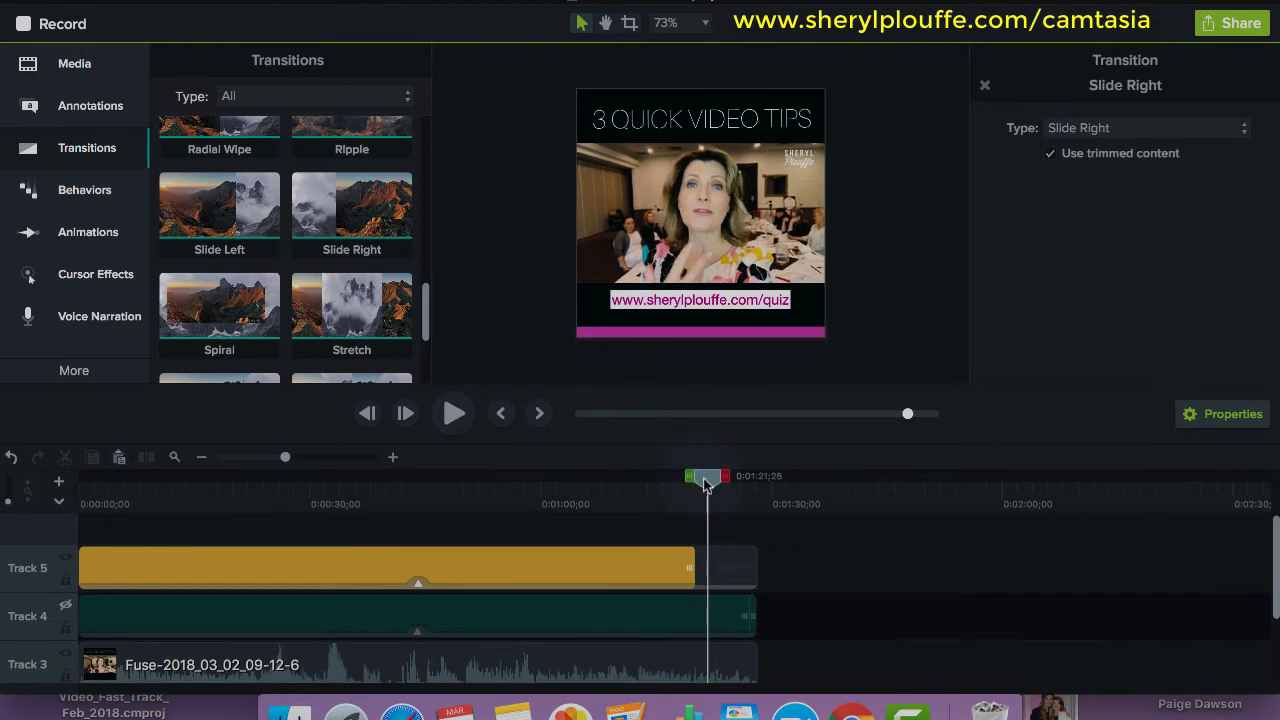
{"action": "left_click_drag", "start_coordinate": [705, 480], "coordinate": [668, 498]}
{"action": "key", "text": "space"}
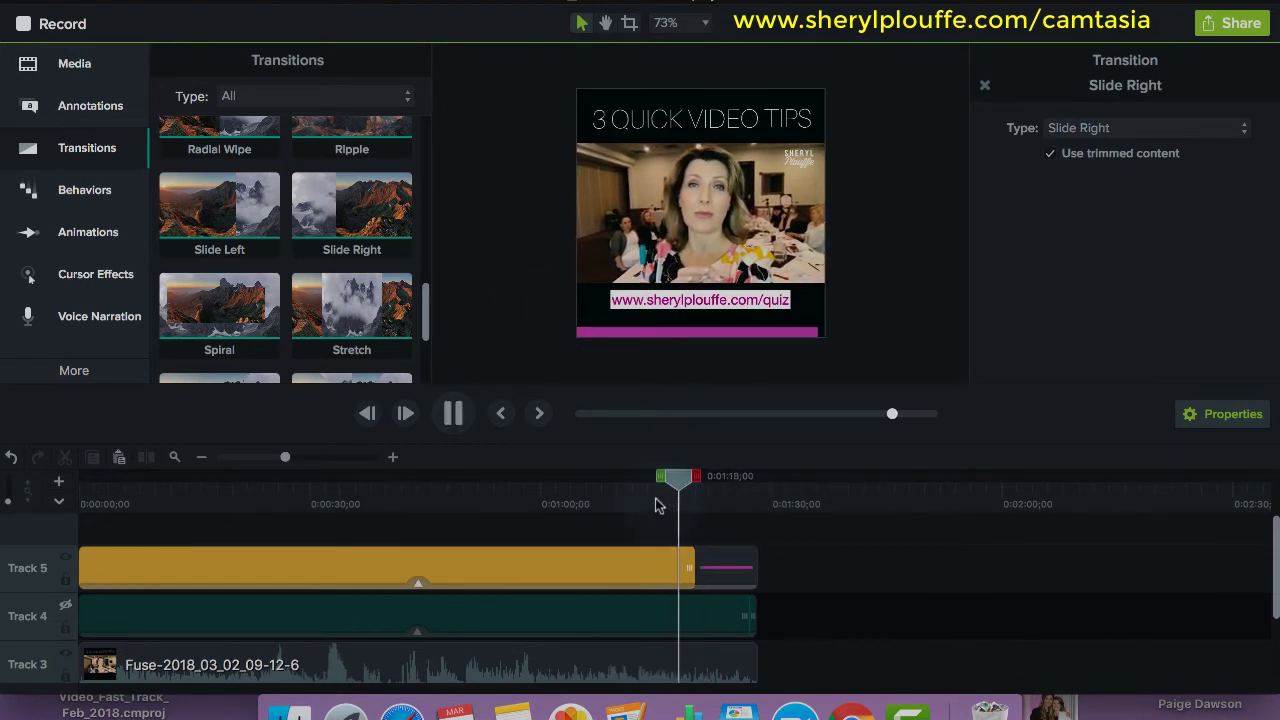
{"action": "key", "text": "space"}
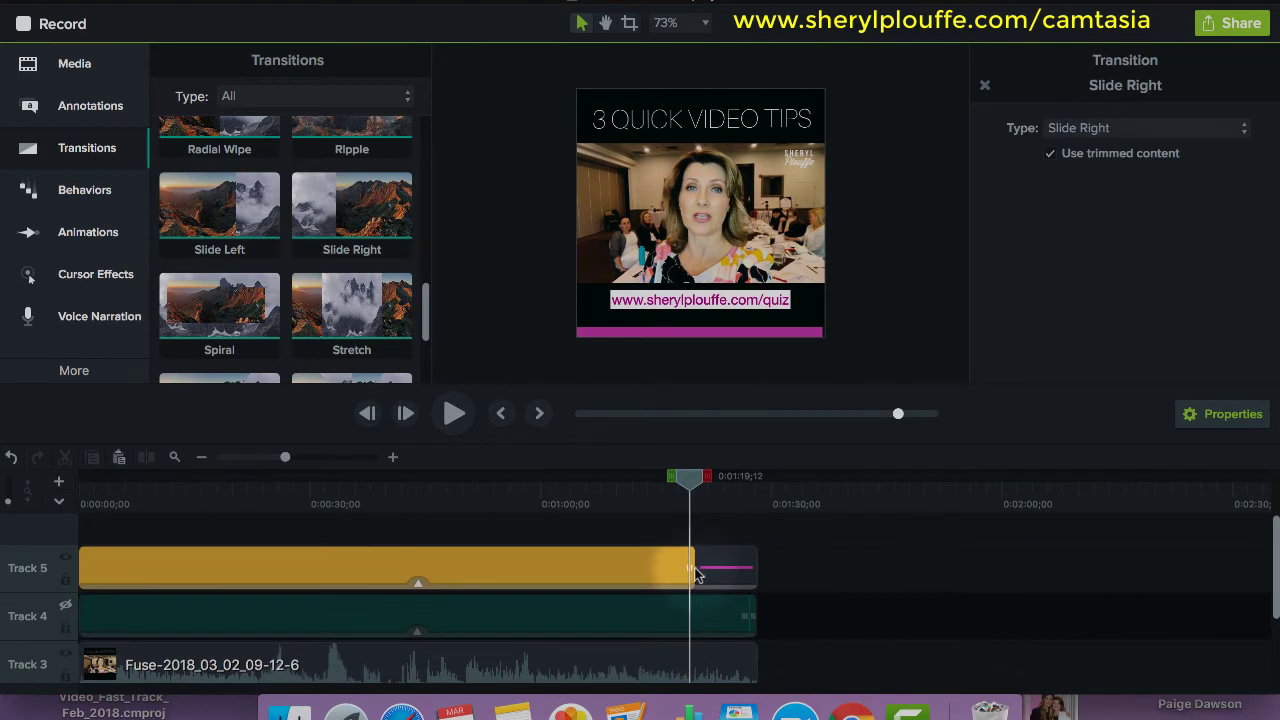
- Lengthen the Slide Right transition's end in small nudges, replaying the final seconds
{"action": "left_click_drag", "start_coordinate": [694, 570], "coordinate": [738, 572]}
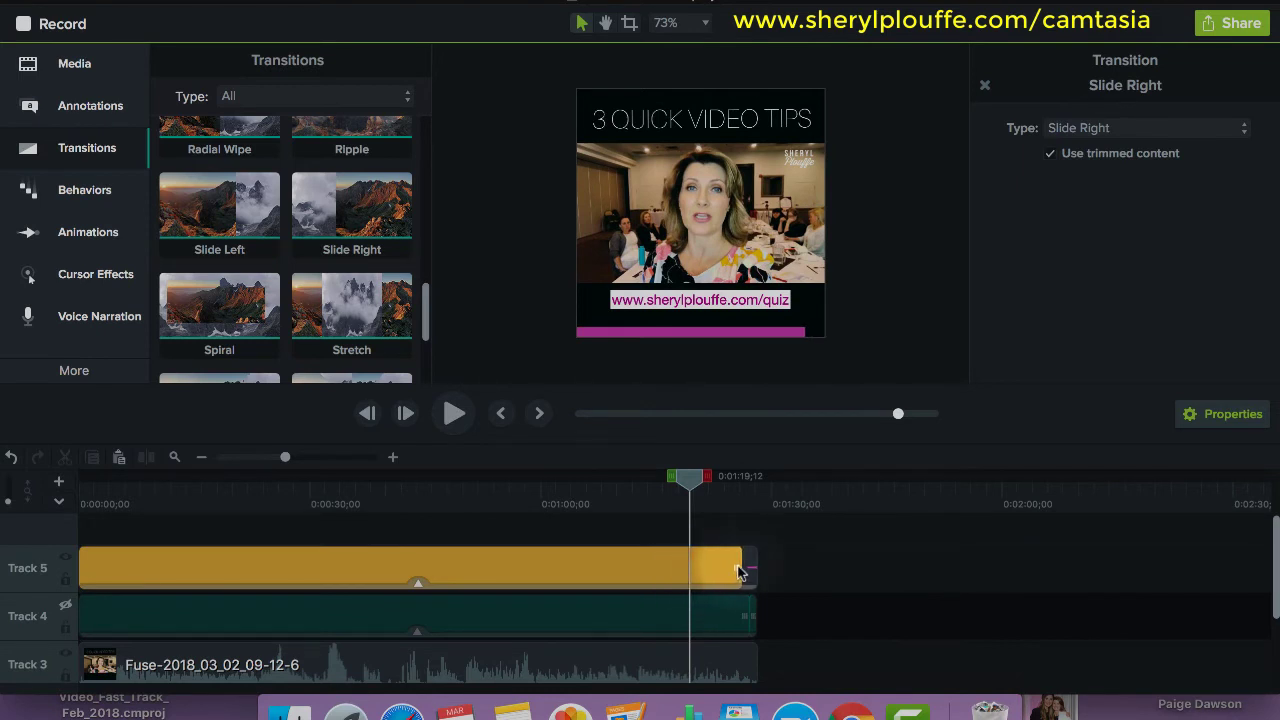
{"action": "key", "text": "space"}
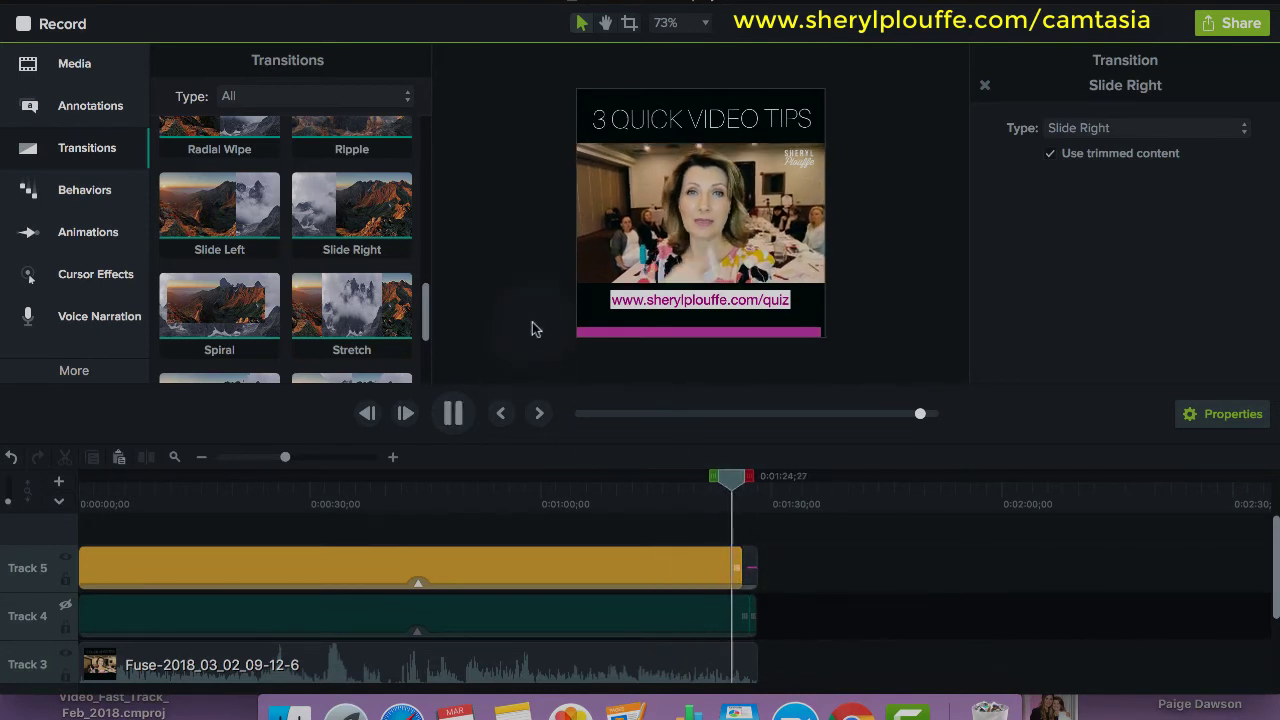
{"action": "key", "text": "space"}
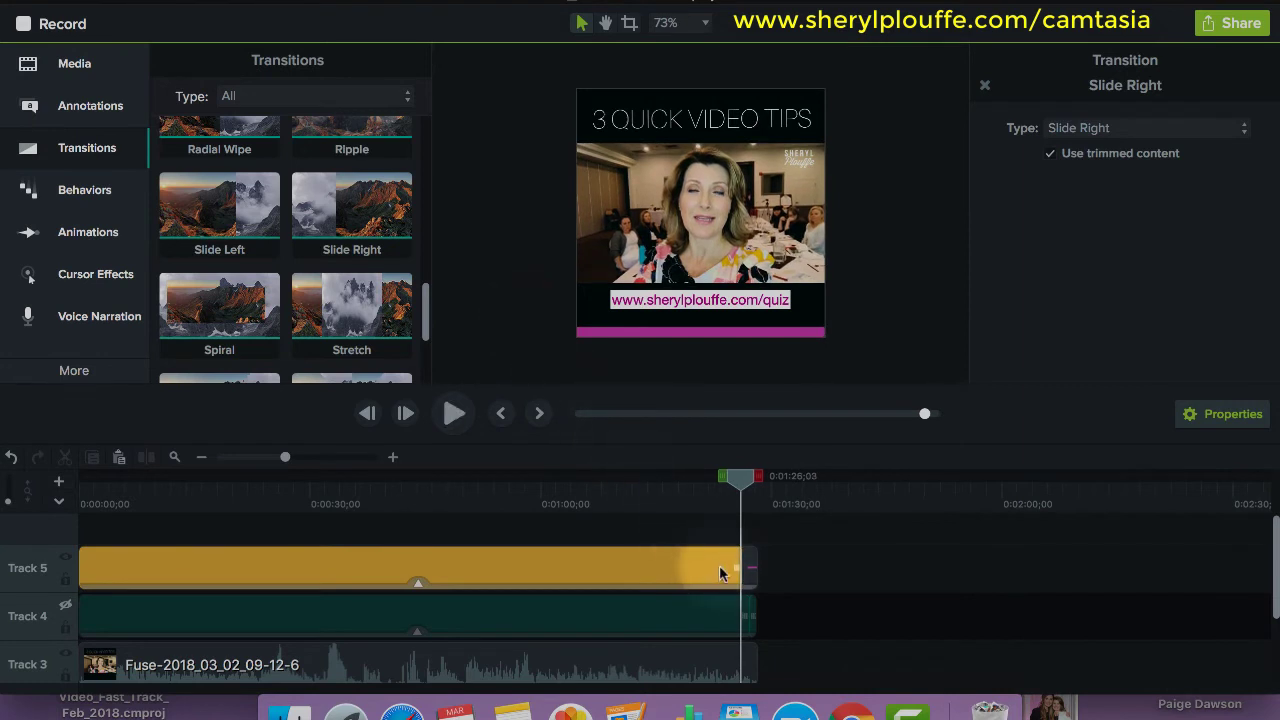
{"action": "left_click_drag", "start_coordinate": [736, 572], "coordinate": [741, 572]}
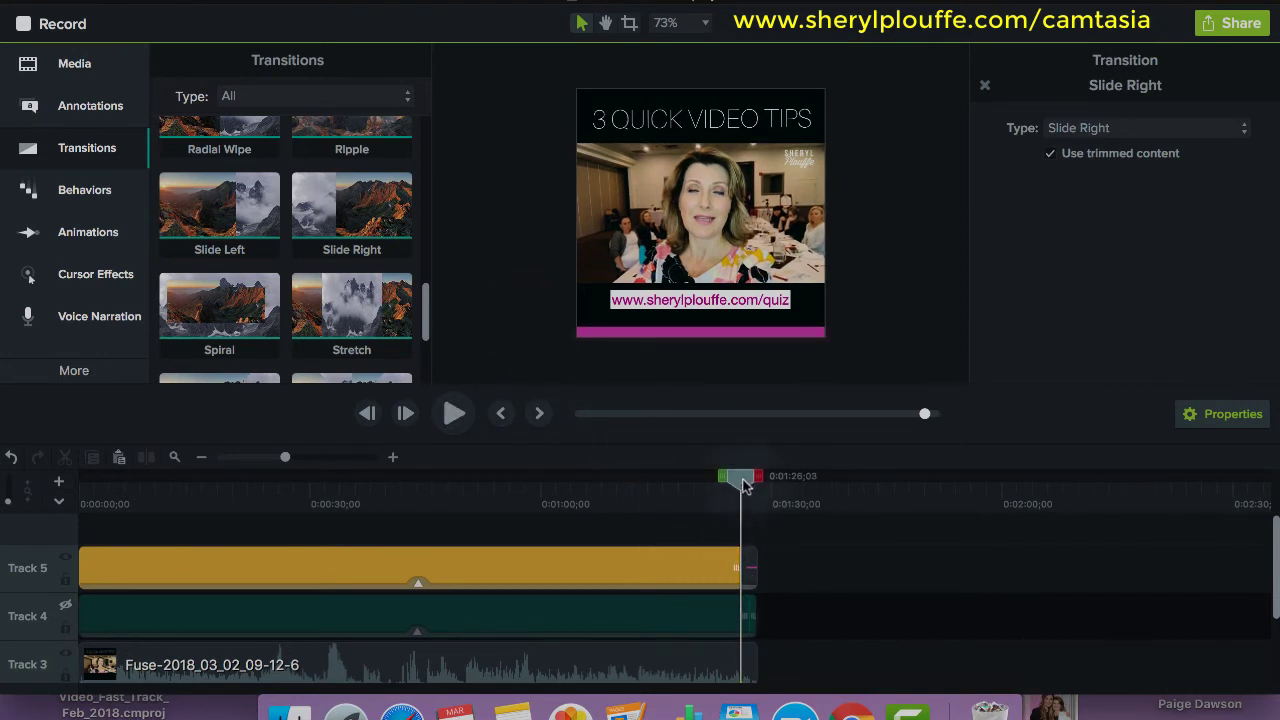
{"action": "left_click_drag", "start_coordinate": [743, 484], "coordinate": [731, 484]}
{"action": "key", "text": "space"}
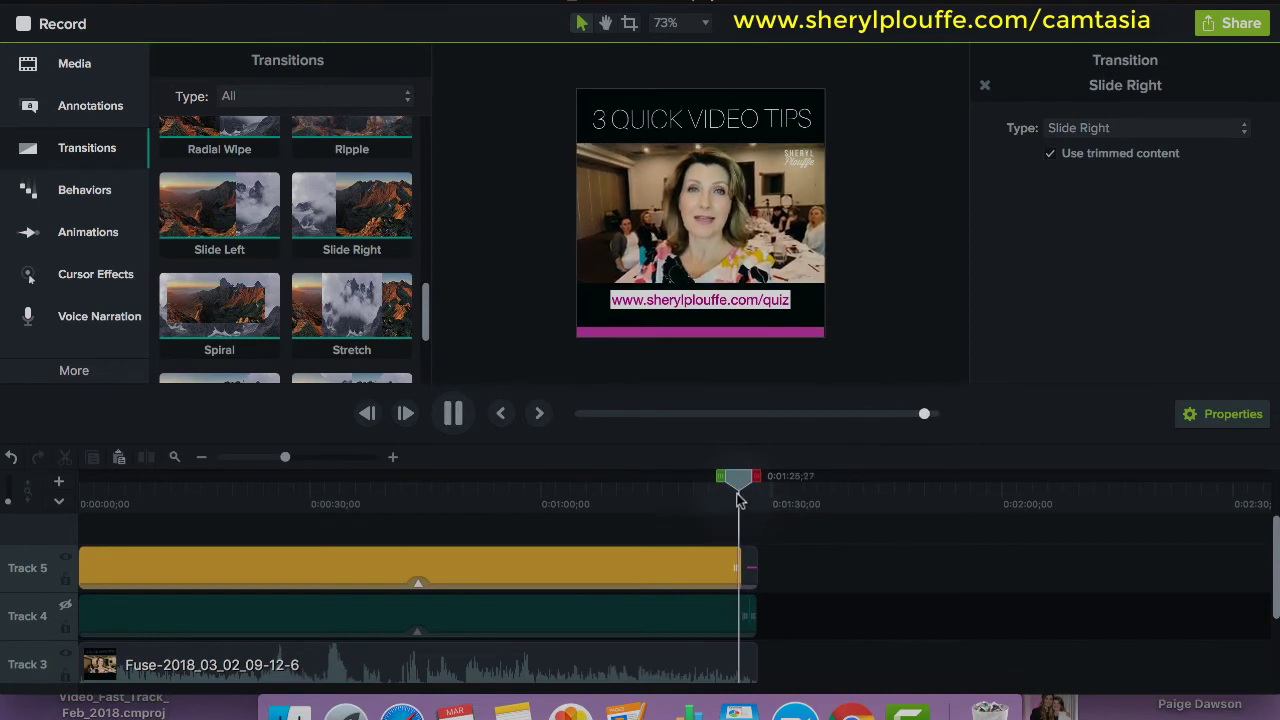
{"action": "key", "text": "space"}
- Extend the transition to the clip's very end and inspect the last frames
{"action": "left_click_drag", "start_coordinate": [740, 572], "coordinate": [752, 572]}
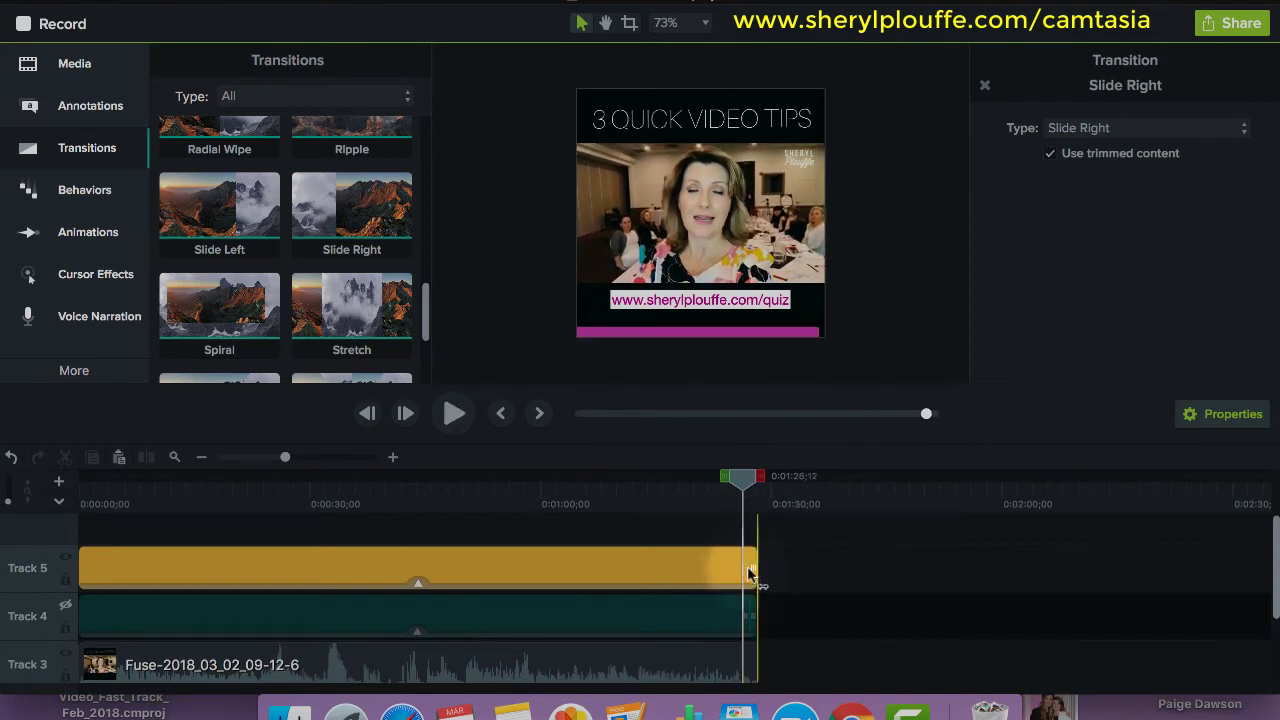
{"action": "key", "text": "space"}
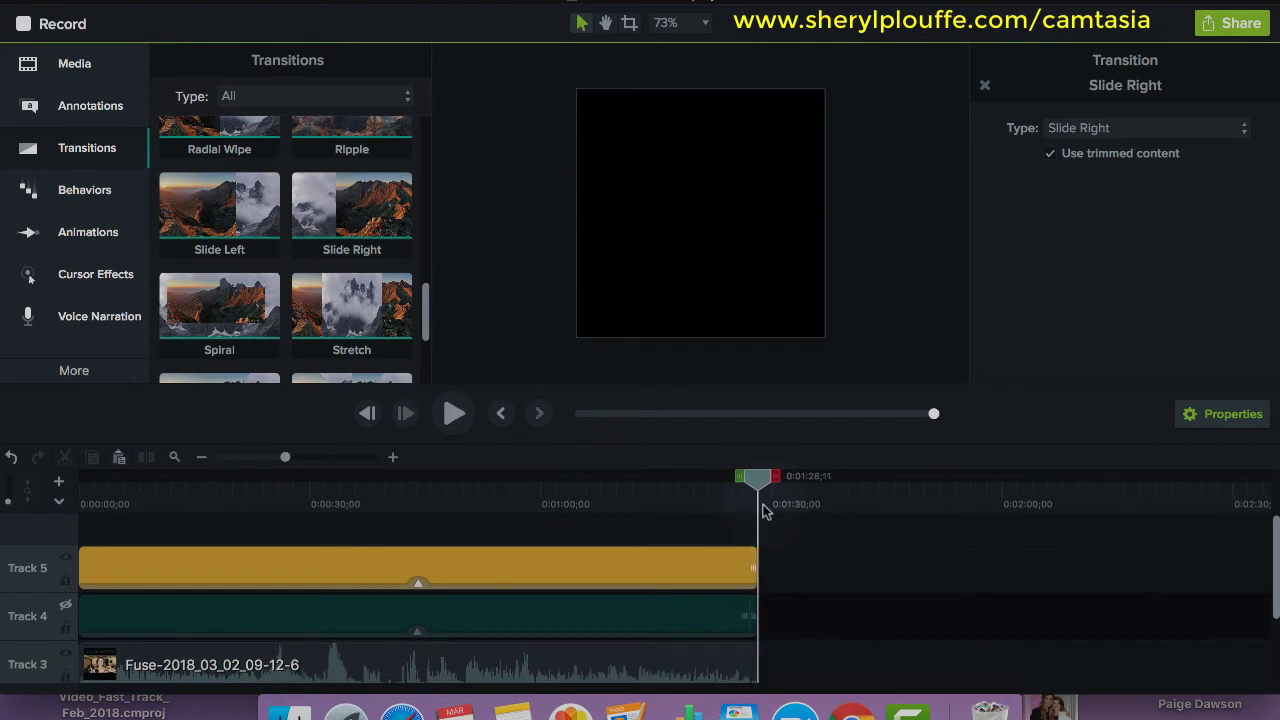
{"action": "left_click_drag", "start_coordinate": [762, 481], "coordinate": [740, 478]}
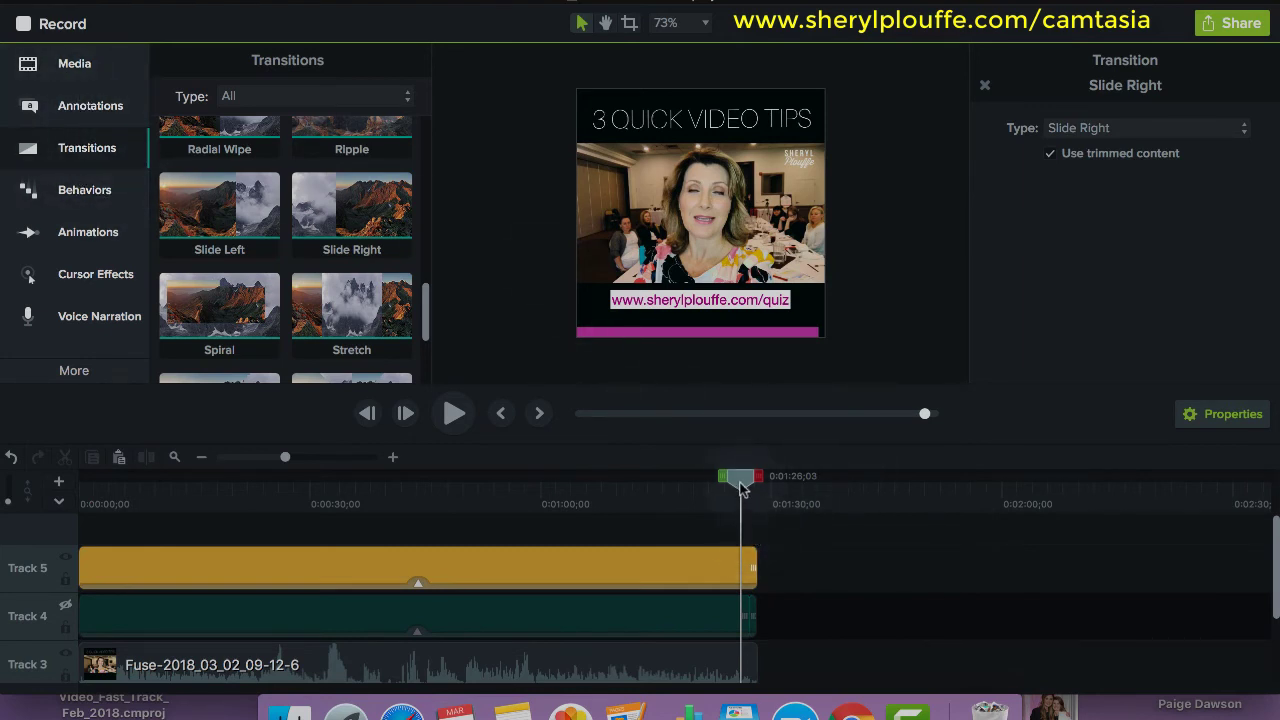
{"action": "left_click_drag", "start_coordinate": [740, 488], "coordinate": [738, 490]}
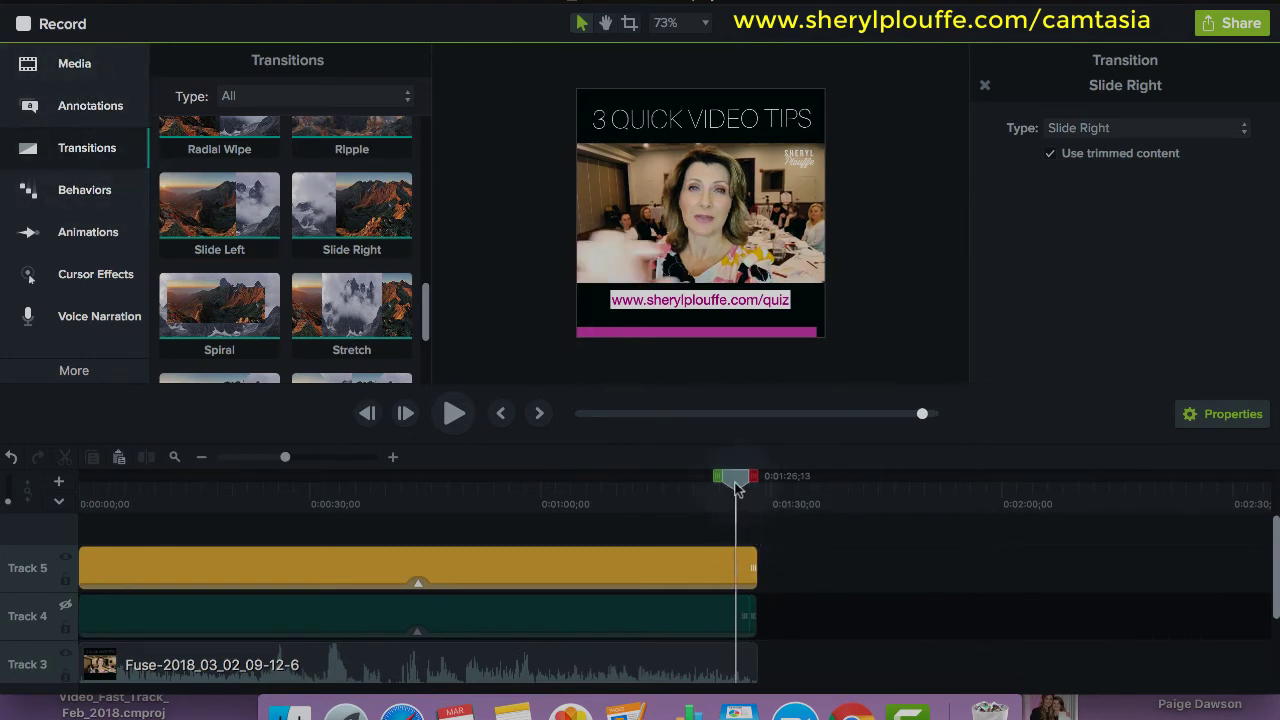
- Zoom into the timeline end, play the final second, then replay from the start
{"action": "left_click", "coordinate": [322, 462]}
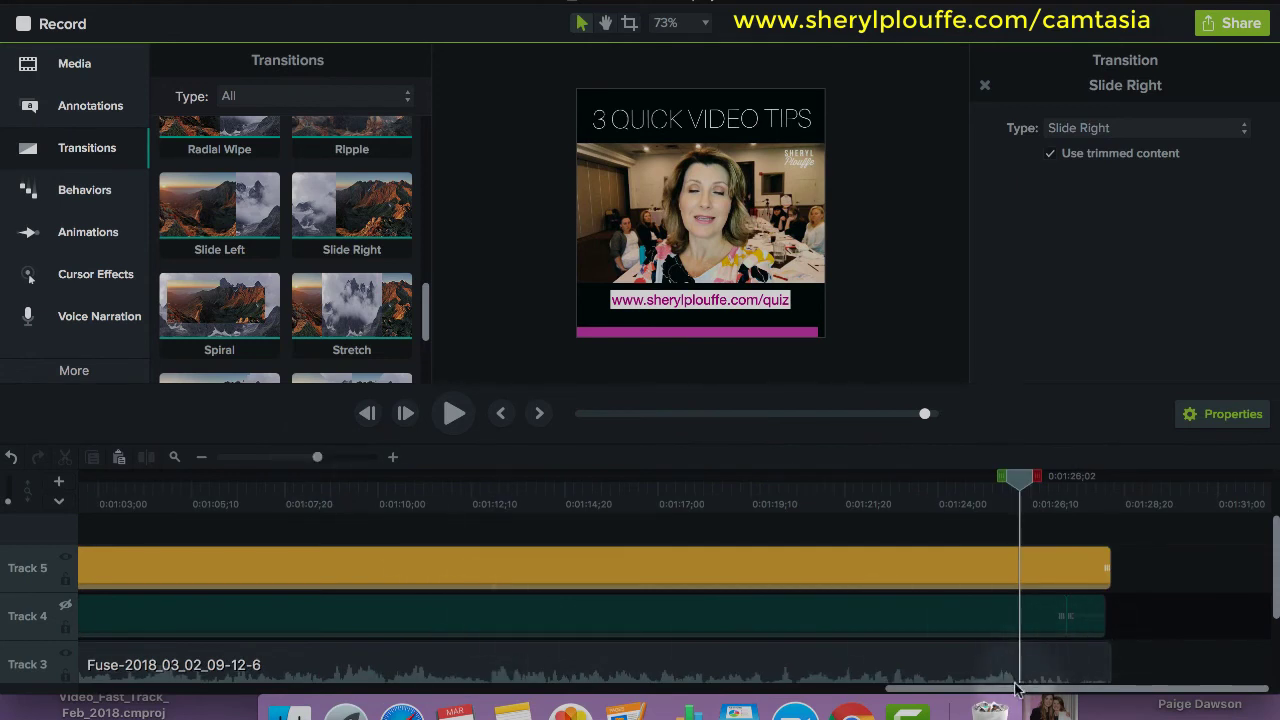
{"action": "key", "text": "space"}
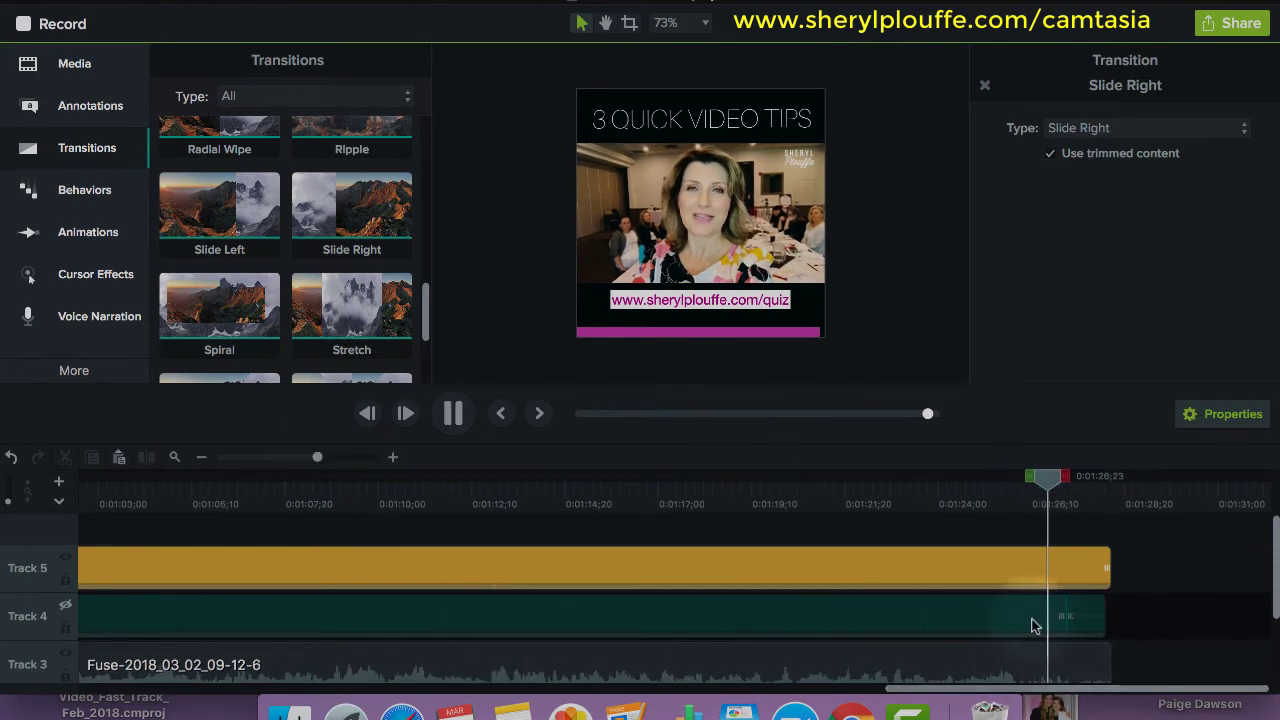
{"action": "key", "text": "space"}
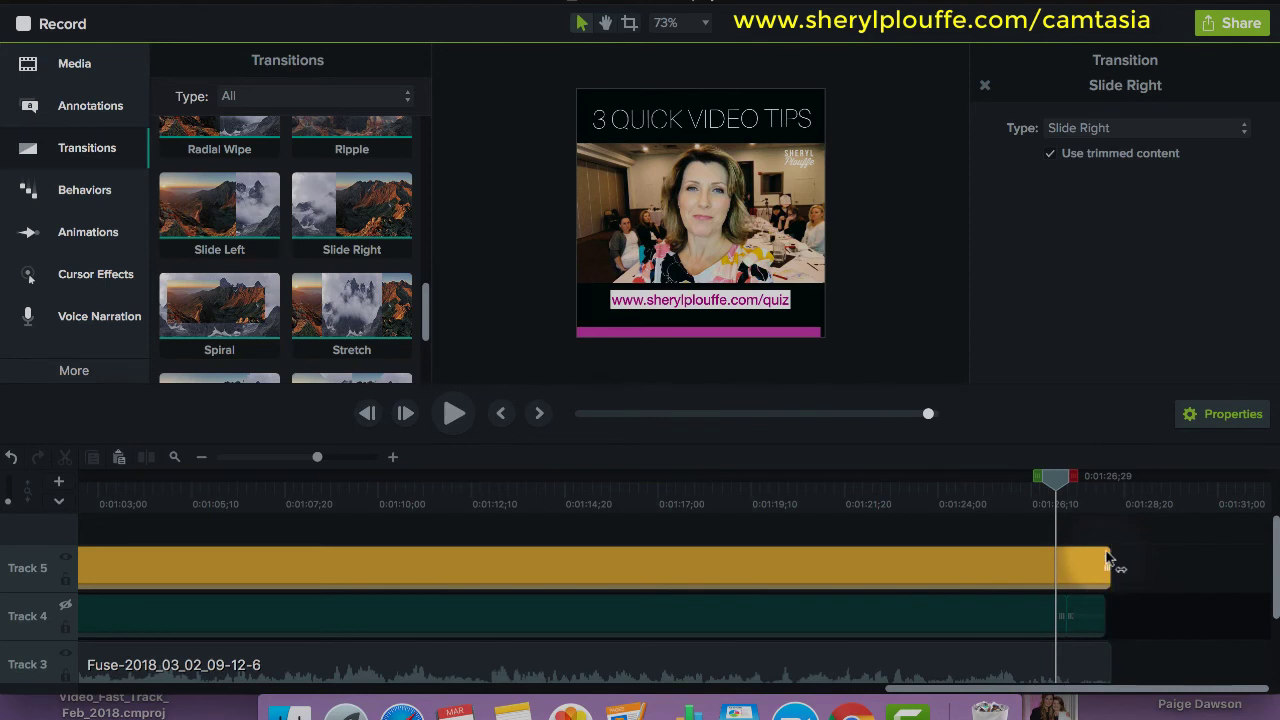
{"action": "left_click_drag", "start_coordinate": [1057, 479], "coordinate": [1072, 490]}
{"action": "key", "text": "space"}
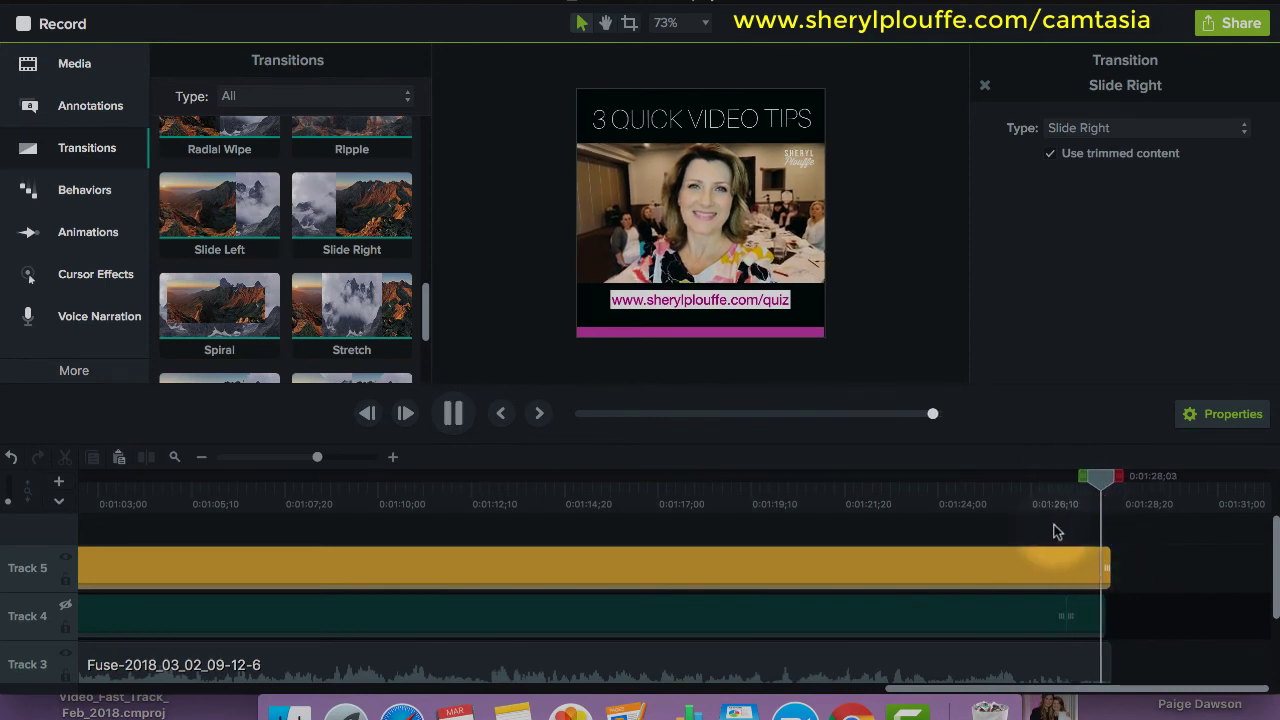
{"action": "key", "text": "space"}
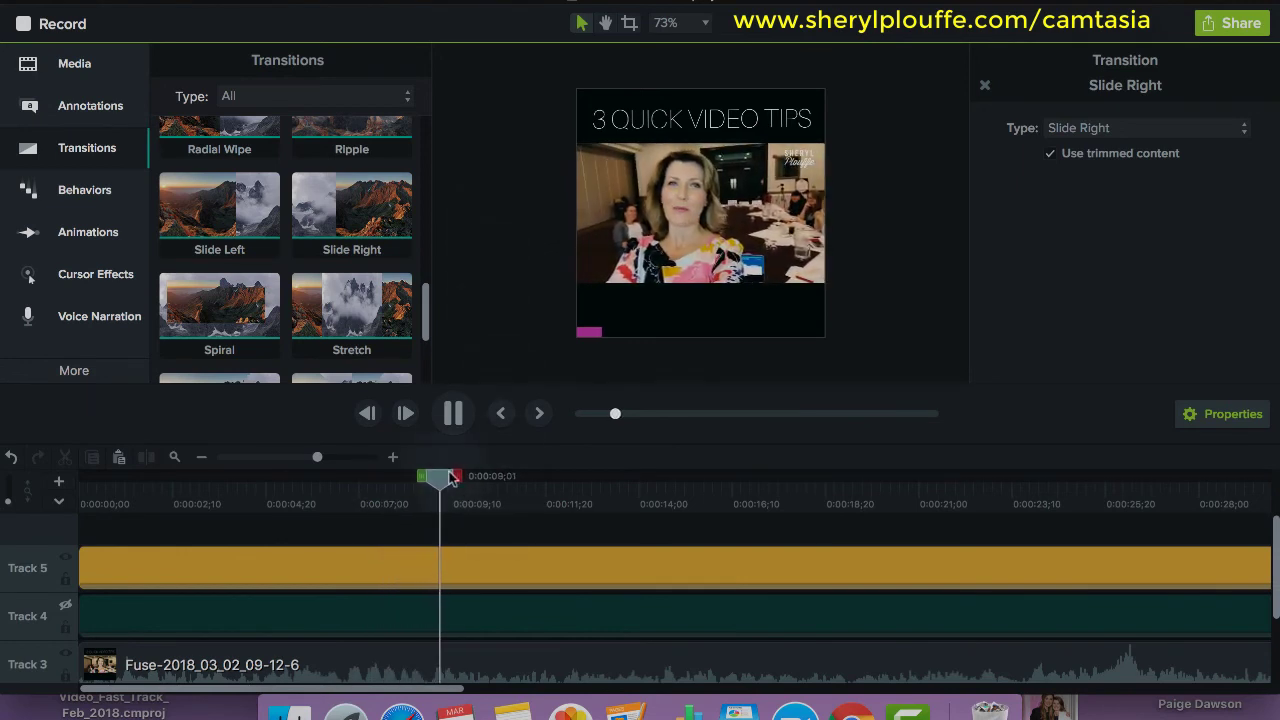
{"action": "key", "text": "space"}
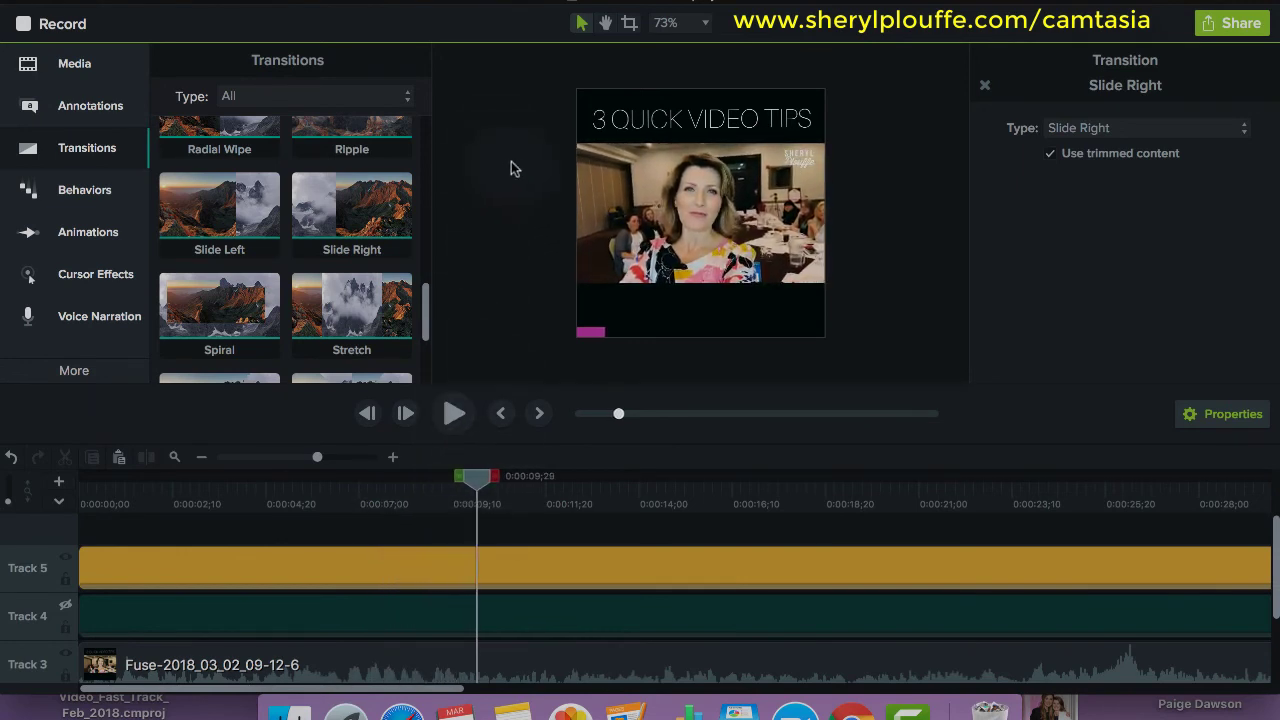